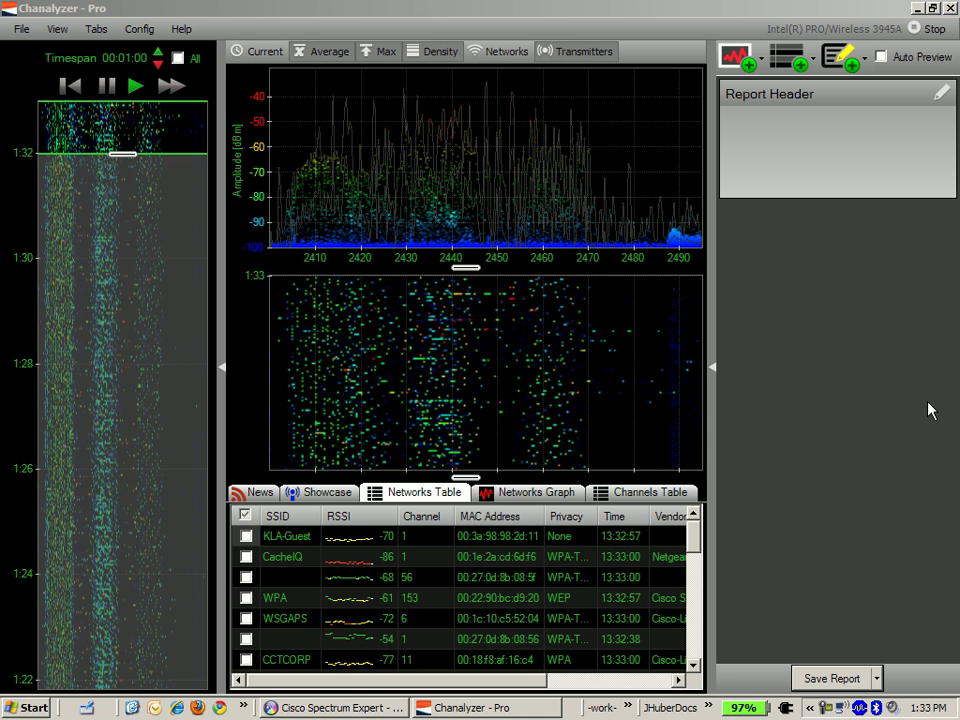
pyautogui.click(347, 710)
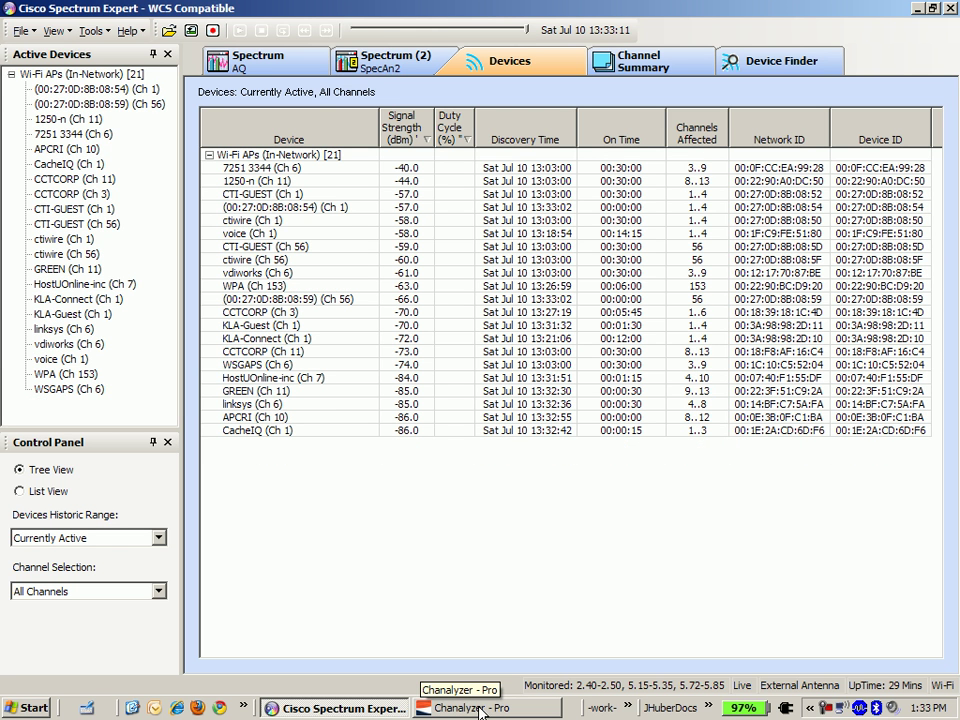
pyautogui.click(479, 710)
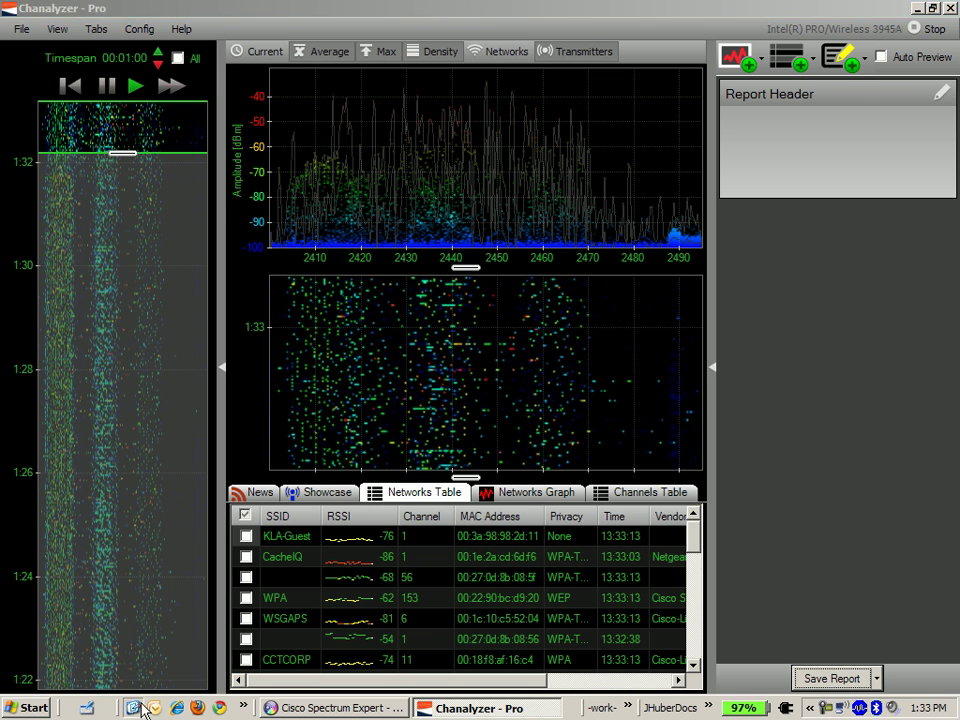
pyautogui.press('super+d')
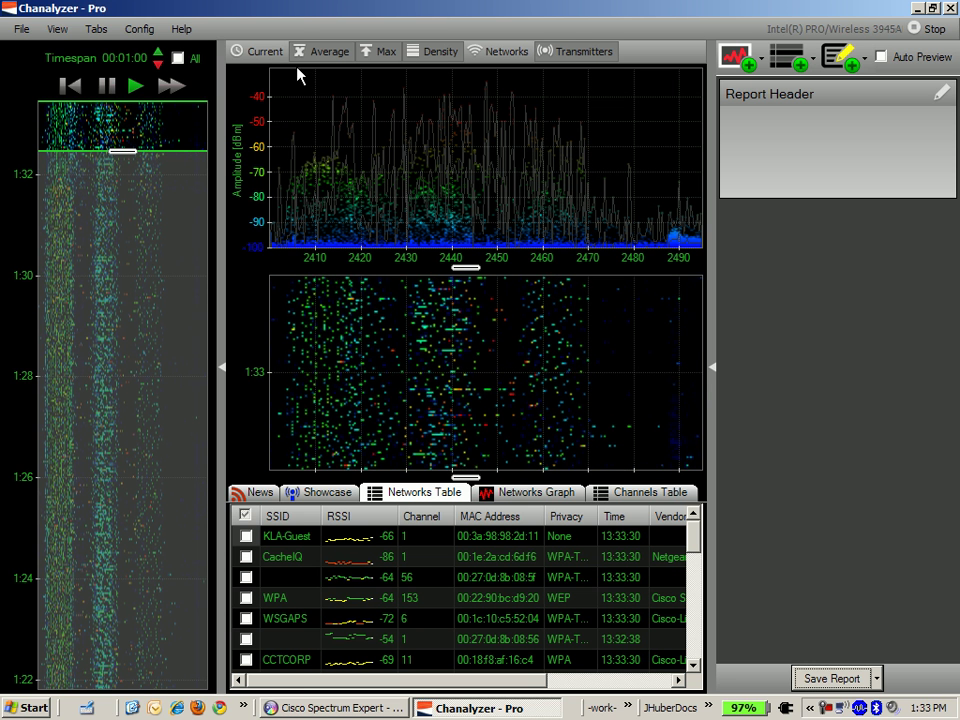
pyautogui.click(62, 33)
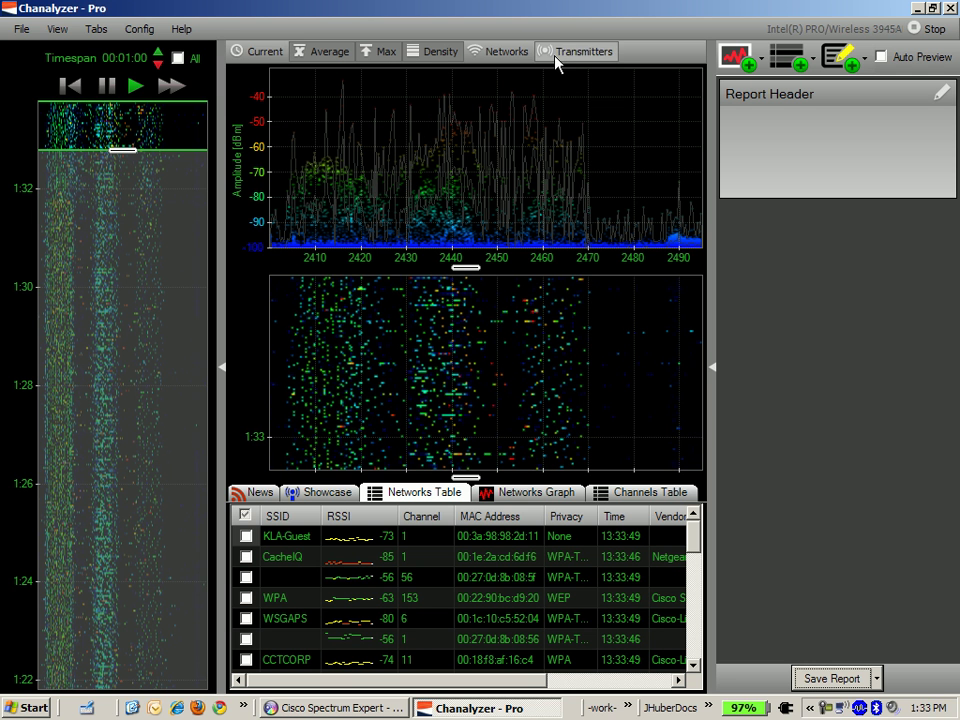
pyautogui.click(278, 59)
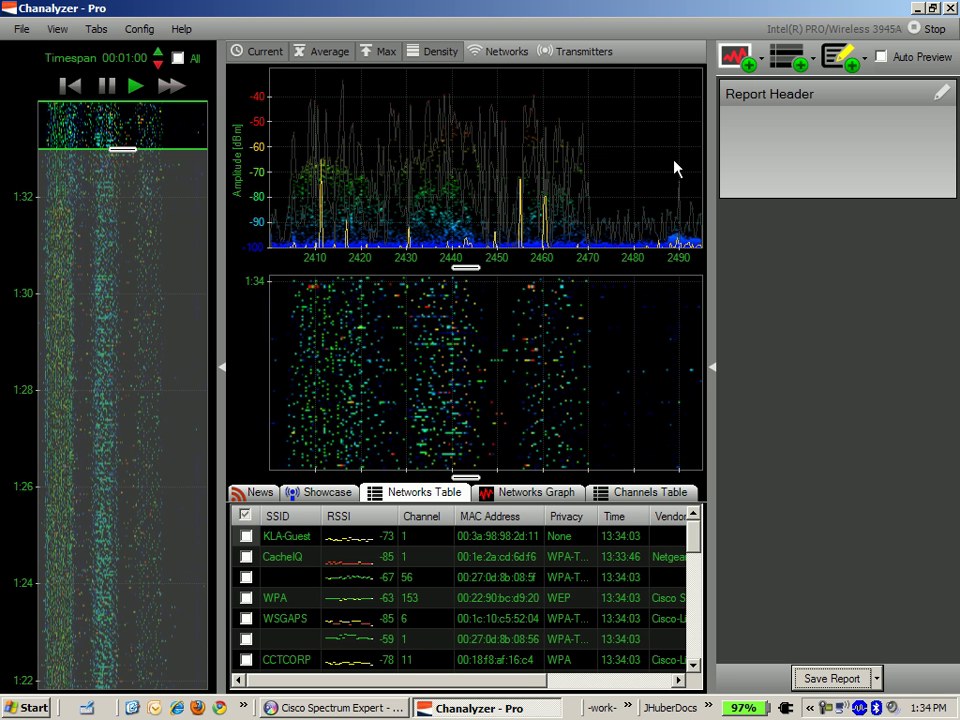
# Step: Check the Channels Table, collapse the Report panel, and show the Networks Table at full width
pyautogui.click(648, 500)
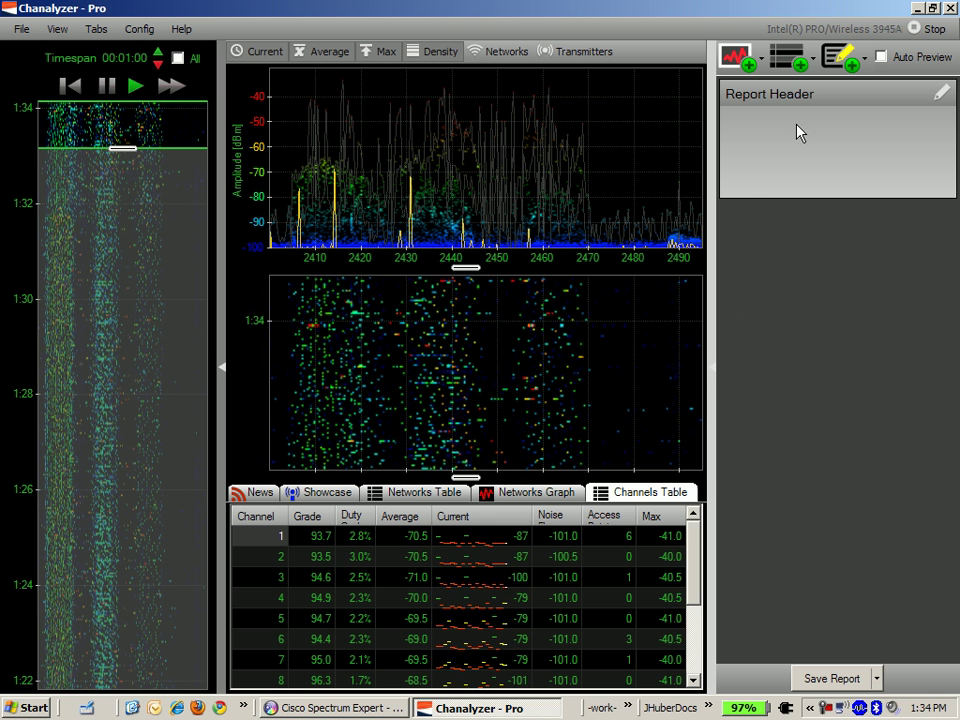
pyautogui.click(714, 369)
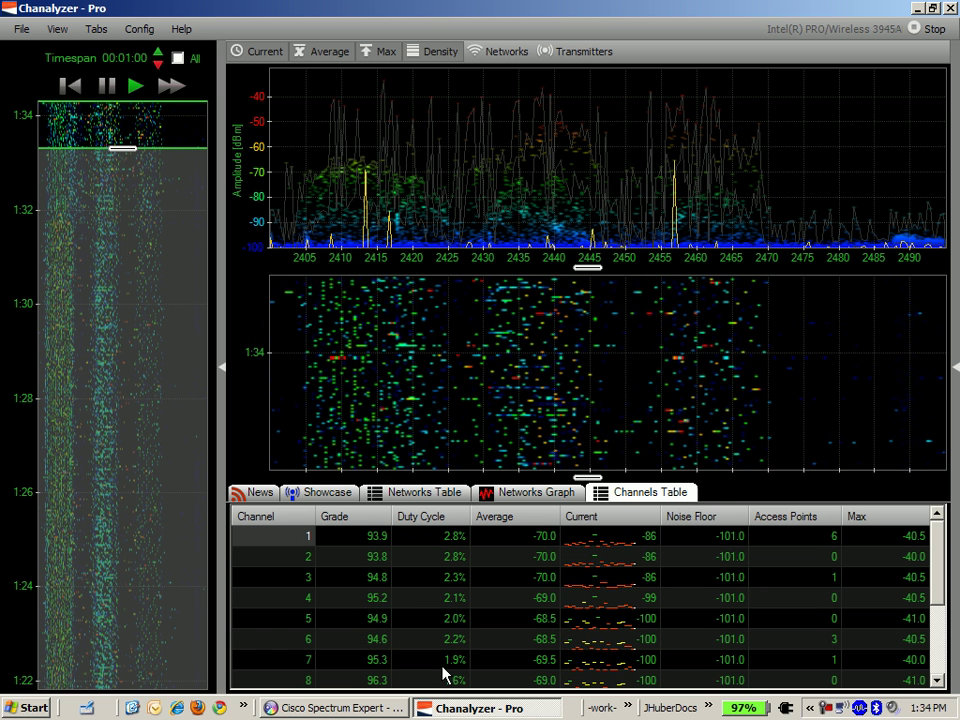
pyautogui.click(435, 498)
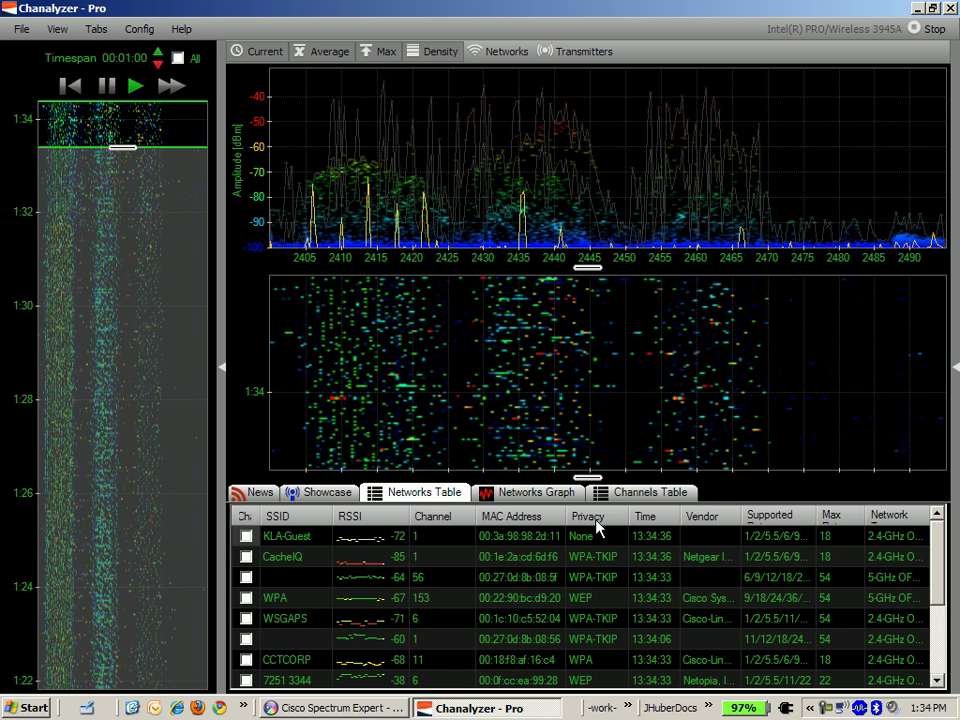
# Step: Browse the Showcase signatures, starting with the 5 GHz 802.11n recording, Bluetooth, Microwave and Zigbee
pyautogui.click(327, 493)
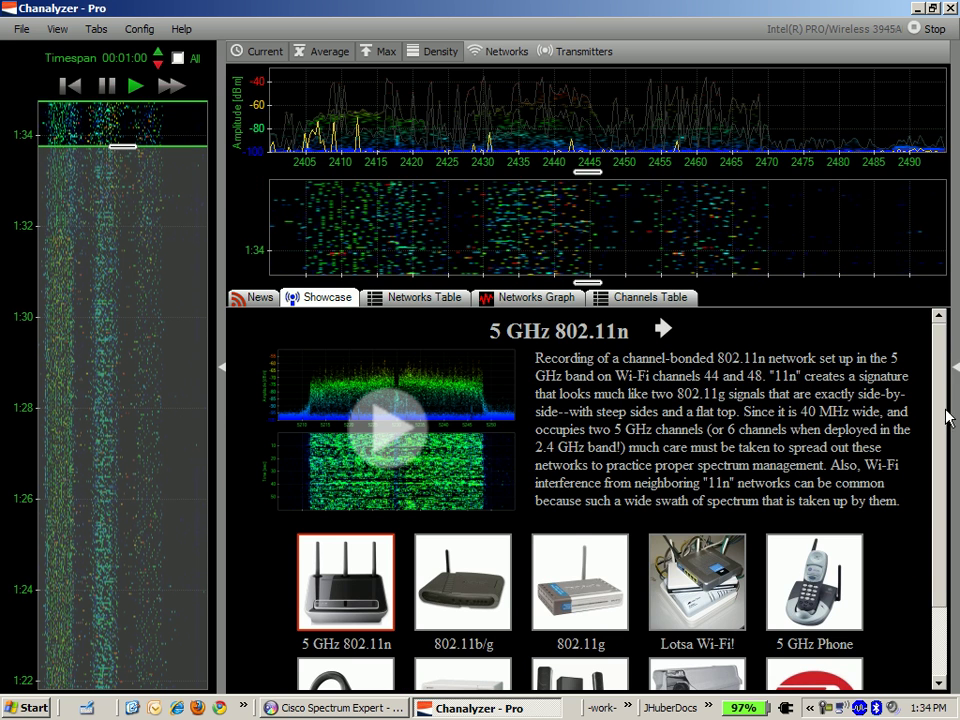
pyautogui.scroll(-3, 957, 514)
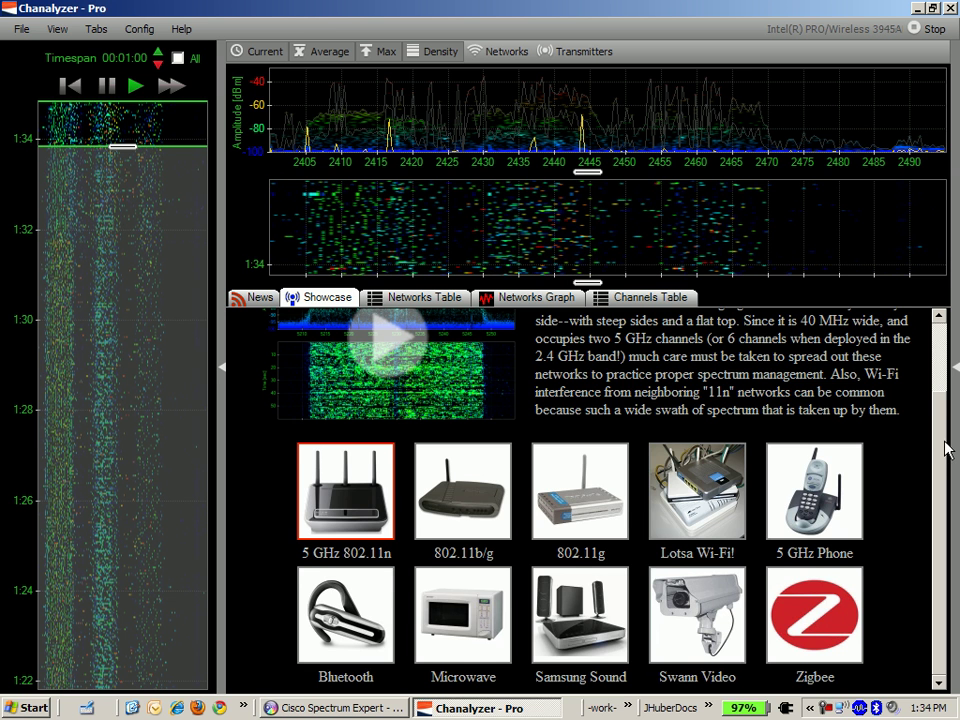
pyautogui.scroll(3, 763, 375)
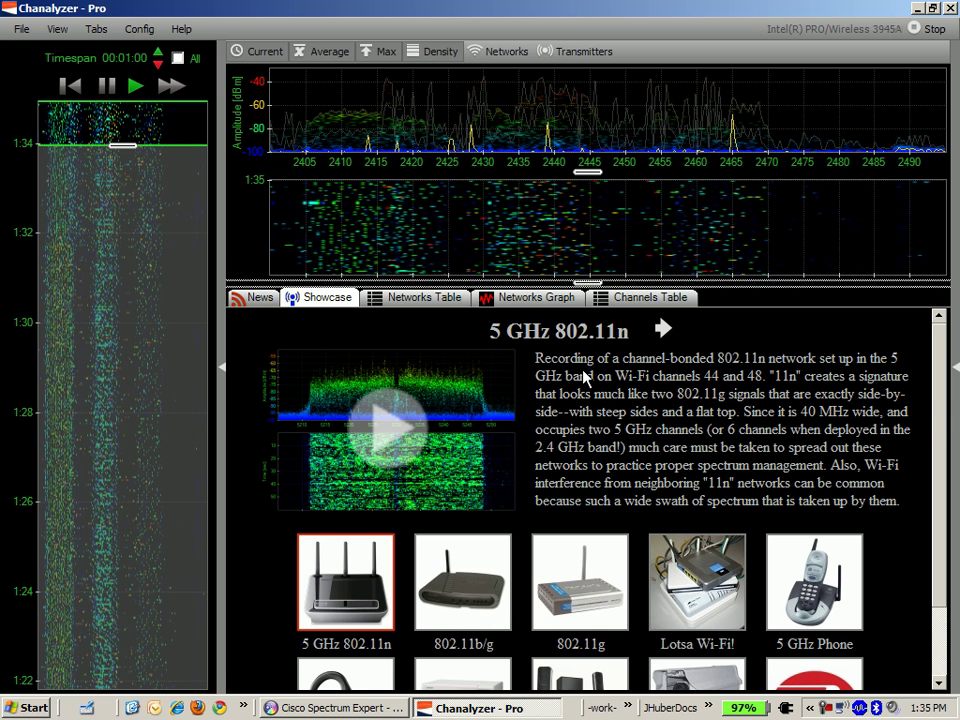
# Step: Enlarge the graphs, move the time selection to about 1:30, and bring Spectrum Expert's Devices table forward
pyautogui.moveTo(587, 284); pyautogui.dragTo(587, 514)
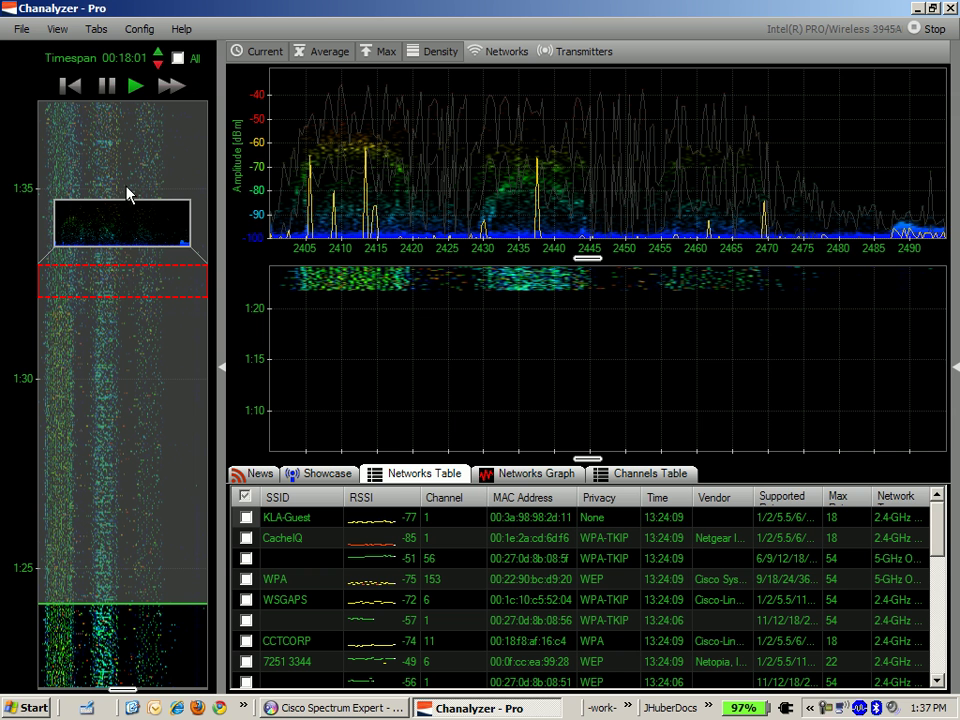
pyautogui.click(110, 380)
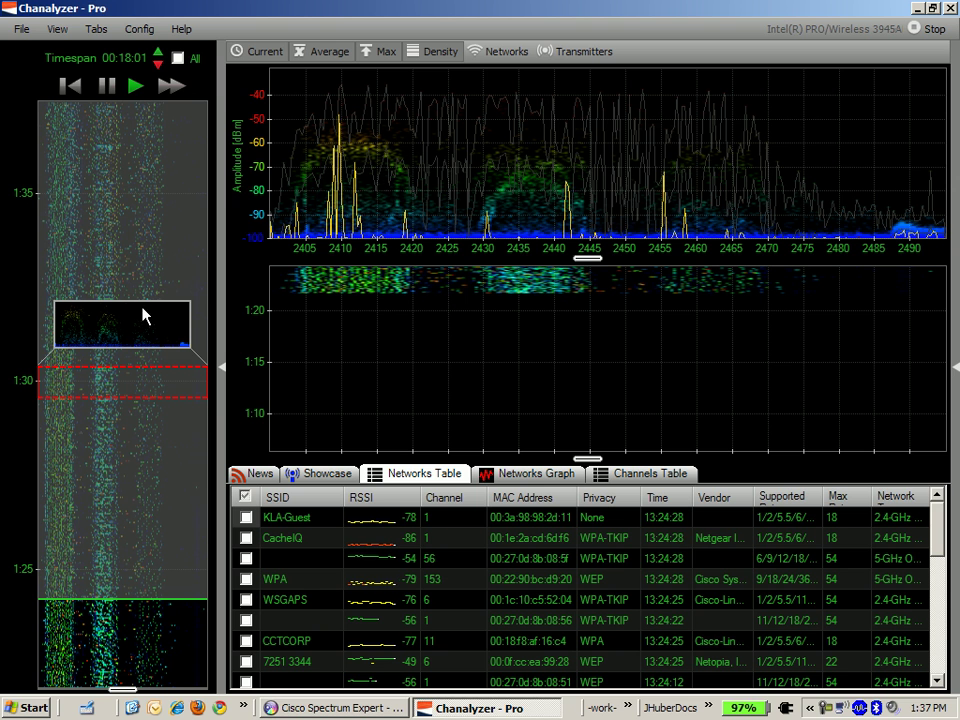
pyautogui.click(320, 707)
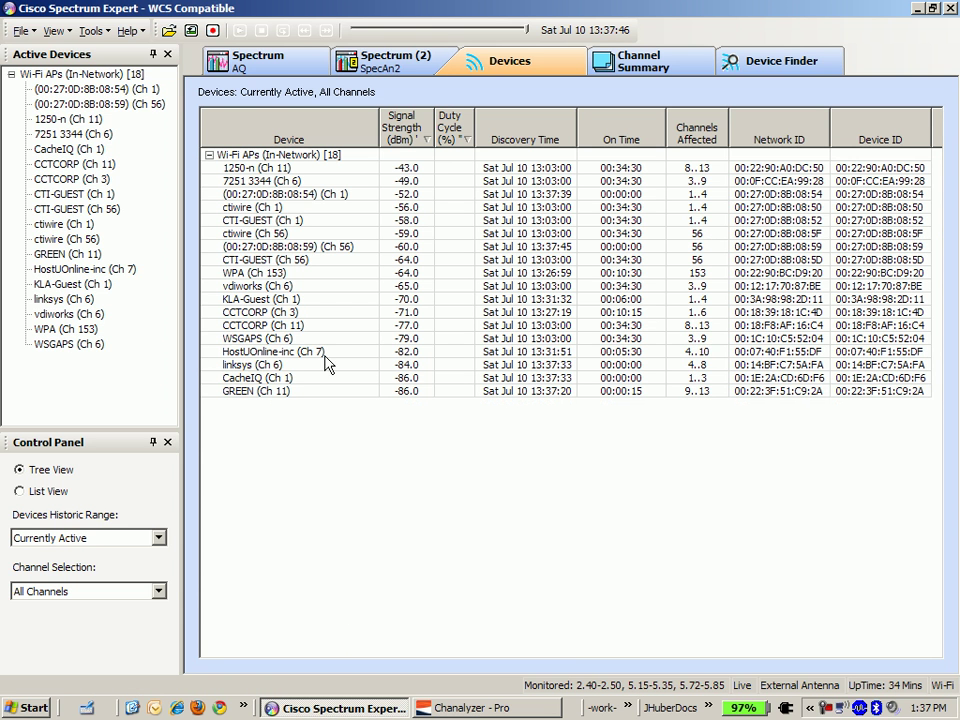
# Step: View Spectrum AQ, browse the Add Plot / Add Chart menus, then show the Spectrum (2) SpecAn2 dashboard
pyautogui.click(308, 64)
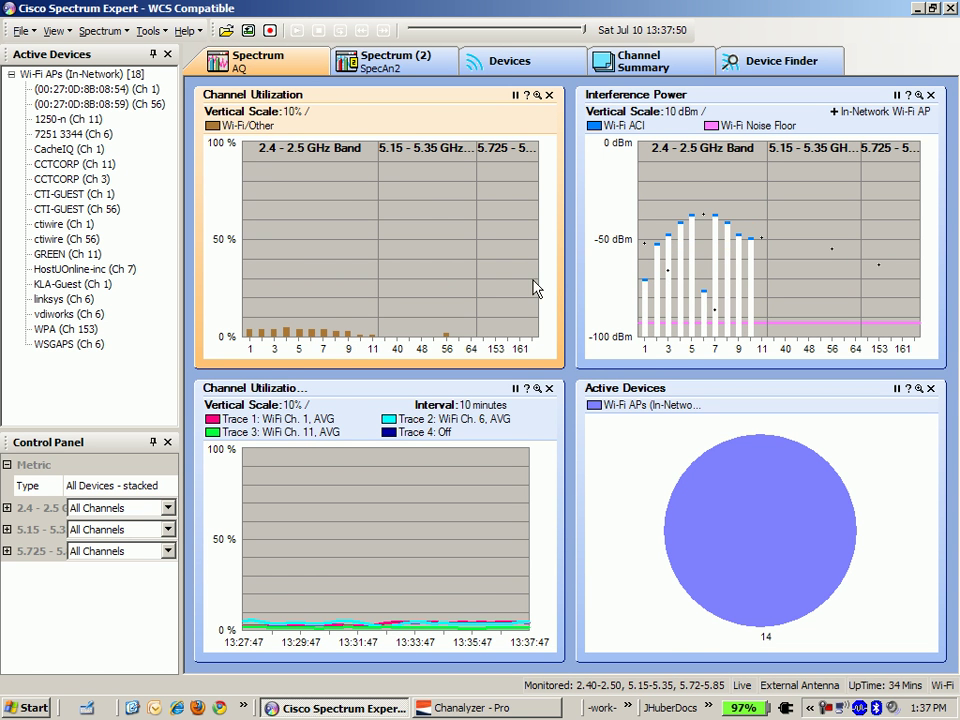
pyautogui.click(60, 31)
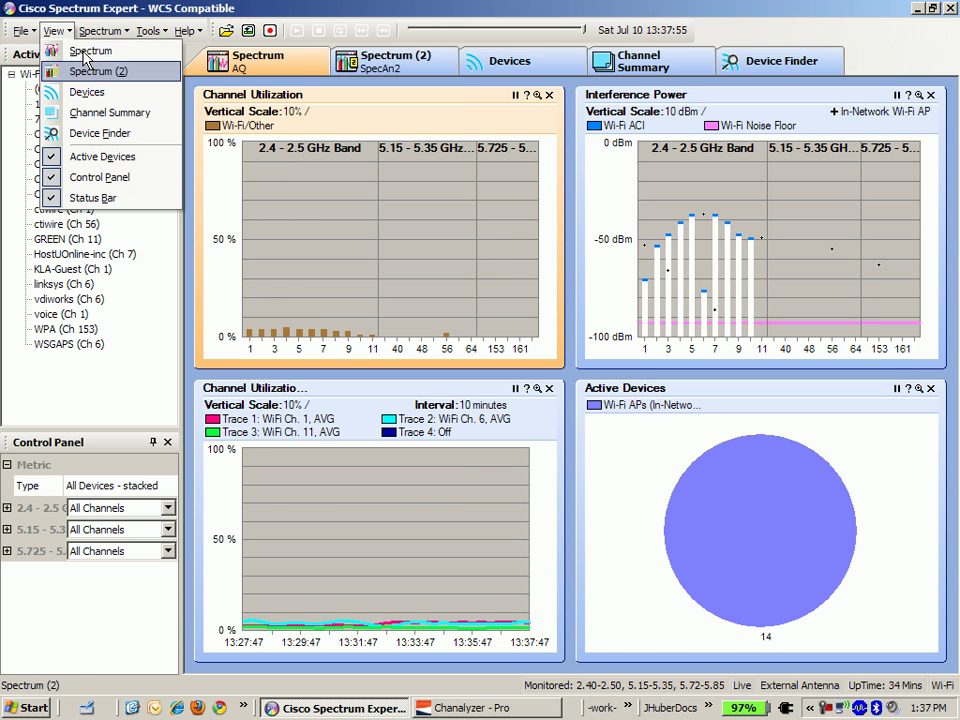
pyautogui.moveTo(100, 31)
pyautogui.moveTo(151, 57)
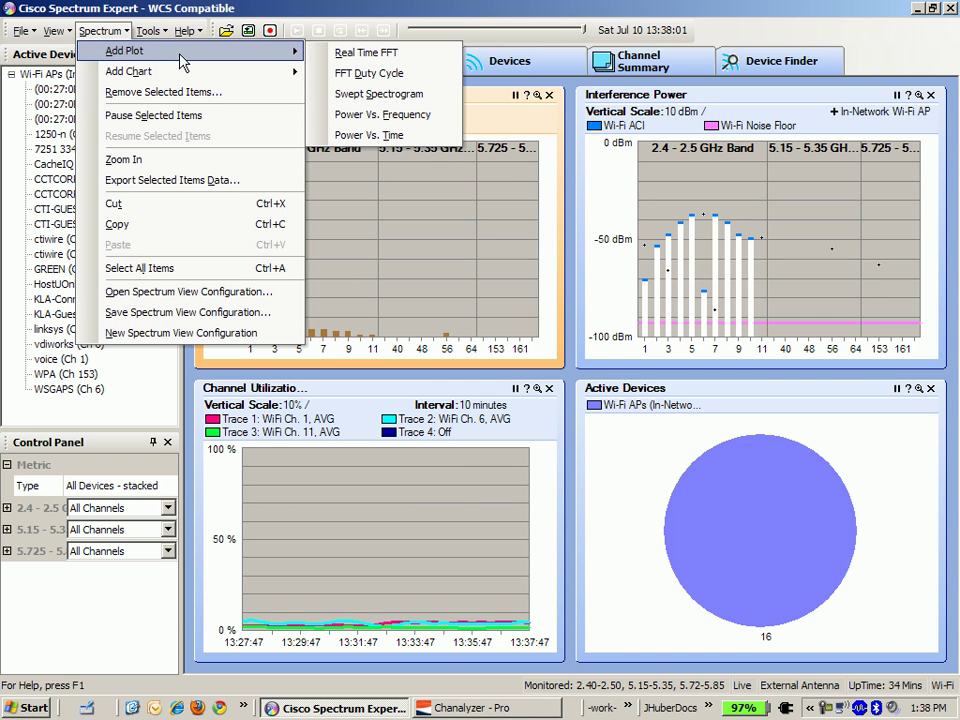
pyautogui.moveTo(250, 79)
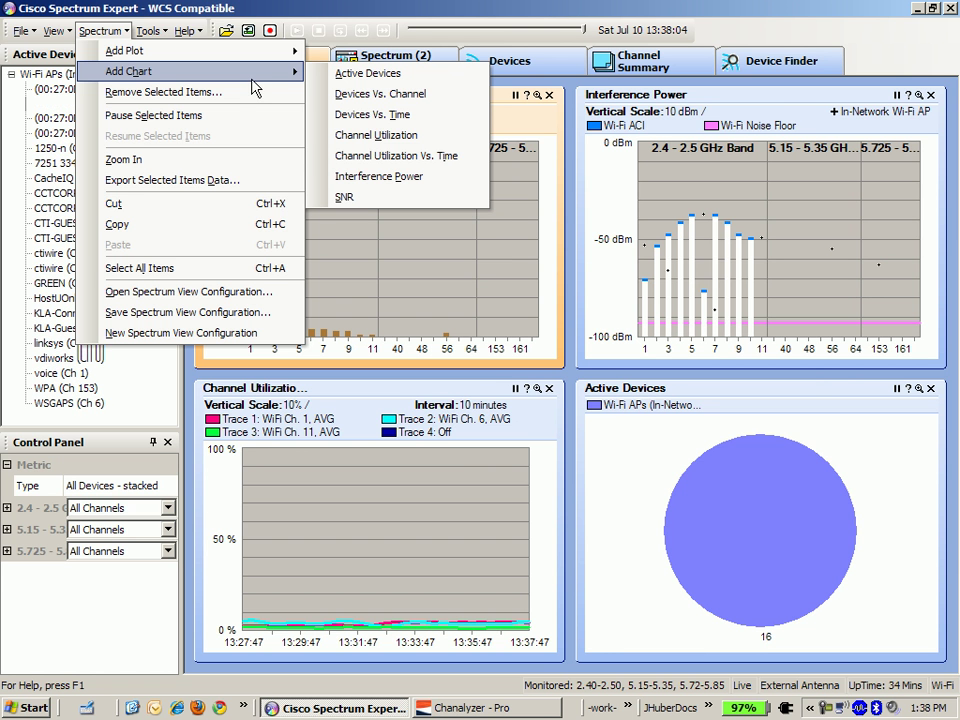
pyautogui.click(418, 67)
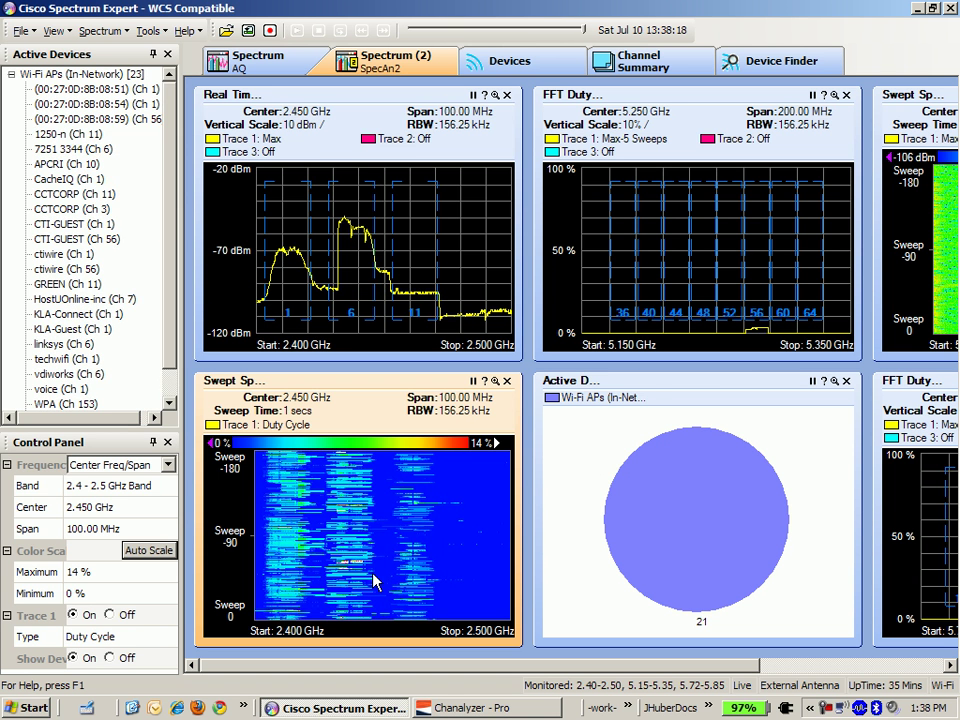
# Step: Scroll Spectrum Expert's dashboard to the 5.8 GHz spectrogram and duty-cycle panes, comparing against Chanalyzer Pro
pyautogui.click(537, 712)
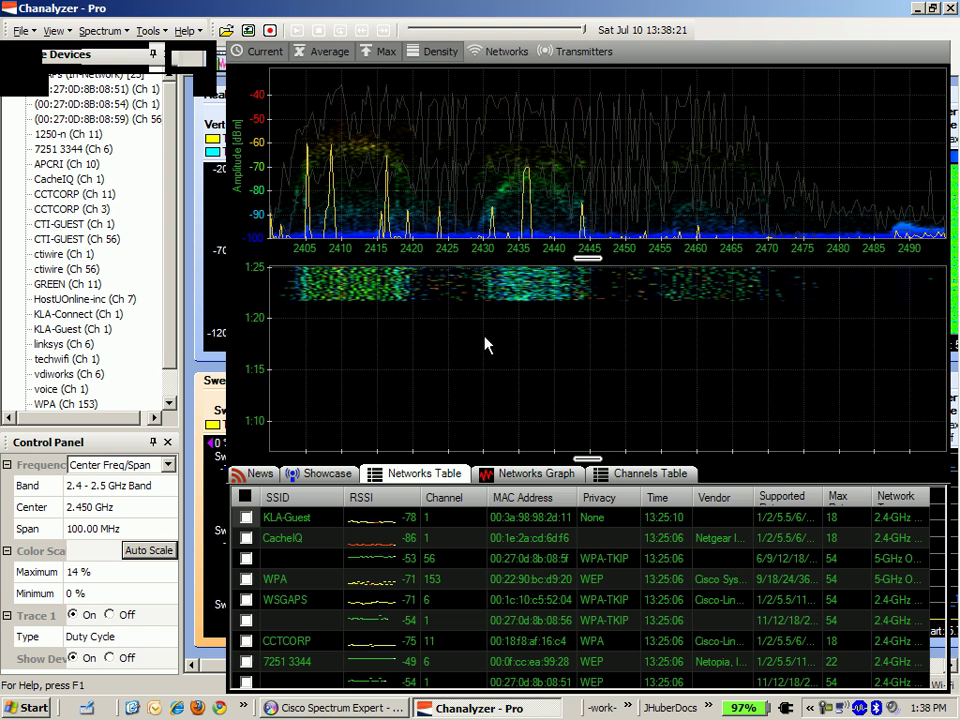
pyautogui.click(340, 708)
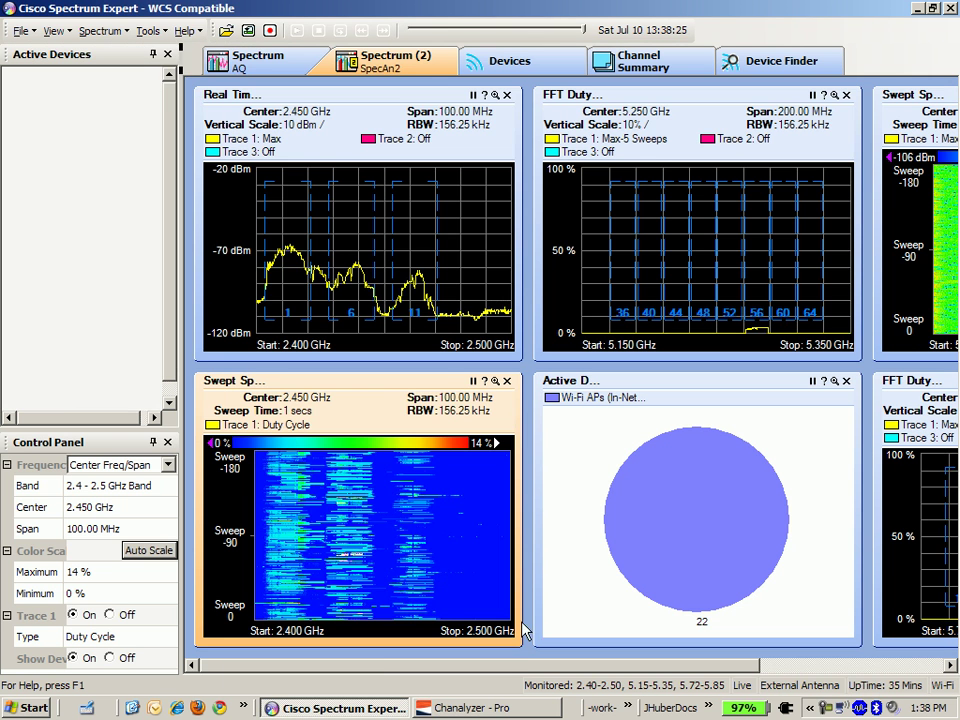
pyautogui.moveTo(545, 664); pyautogui.dragTo(900, 660)
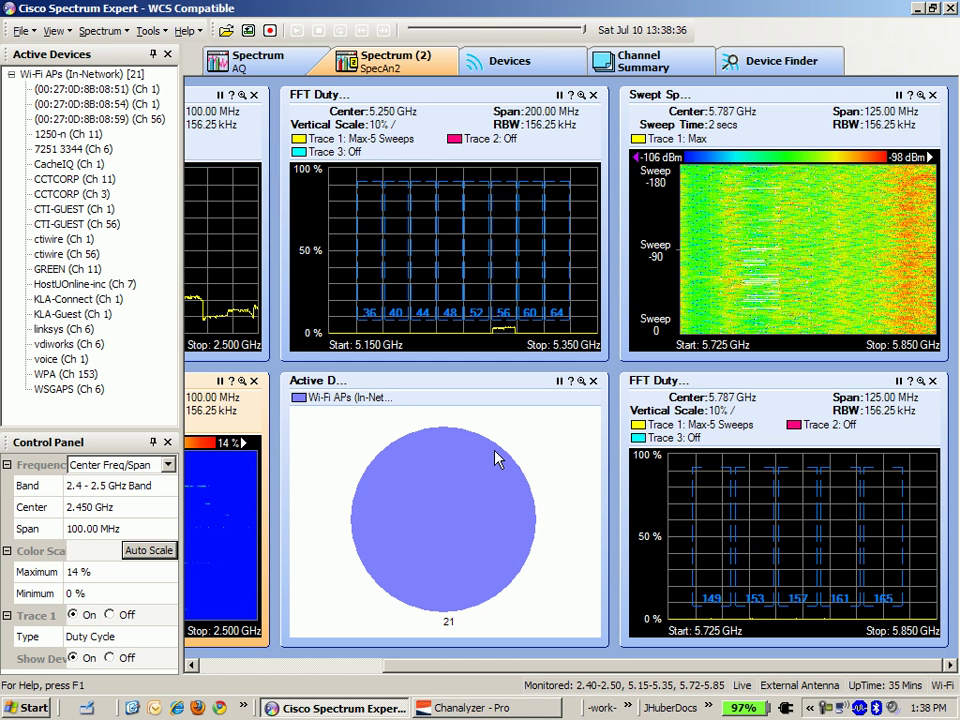
pyautogui.moveTo(461, 537)
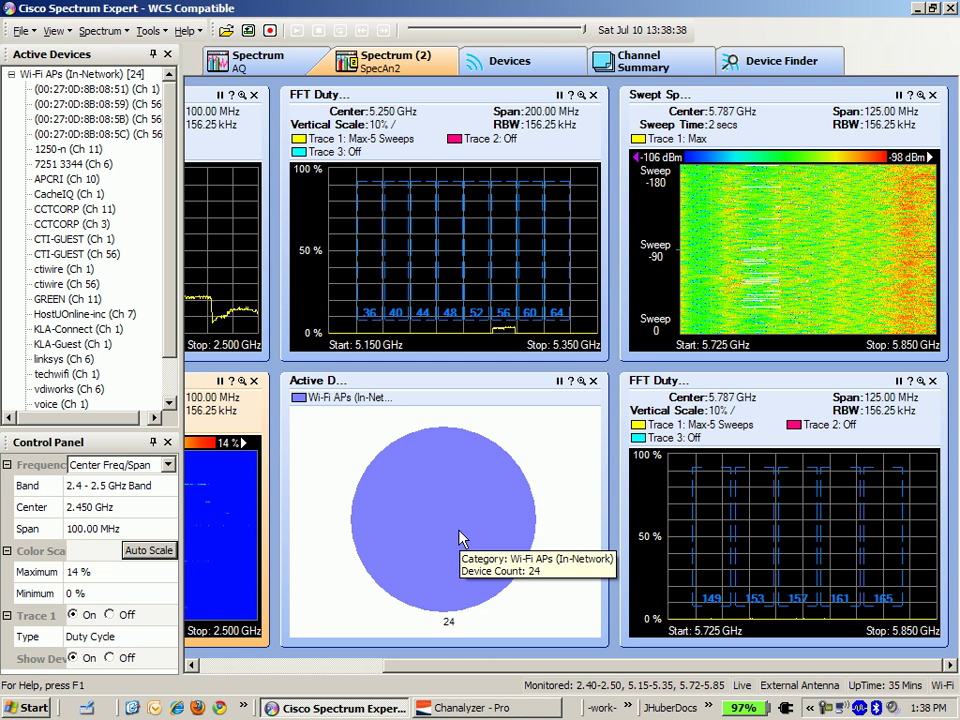
pyautogui.click(465, 706)
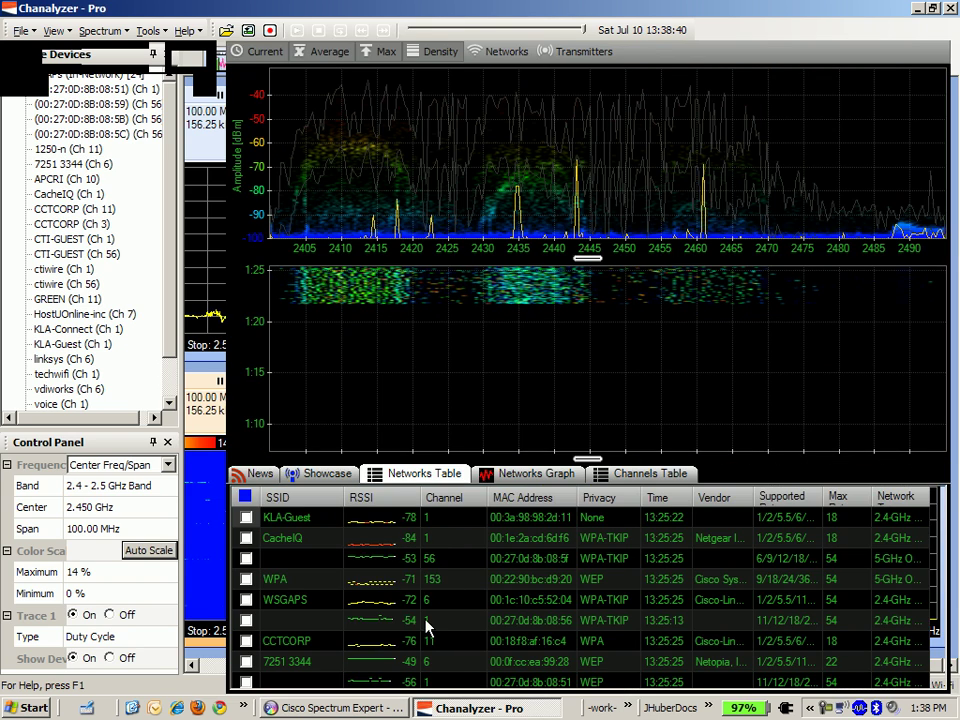
pyautogui.click(356, 709)
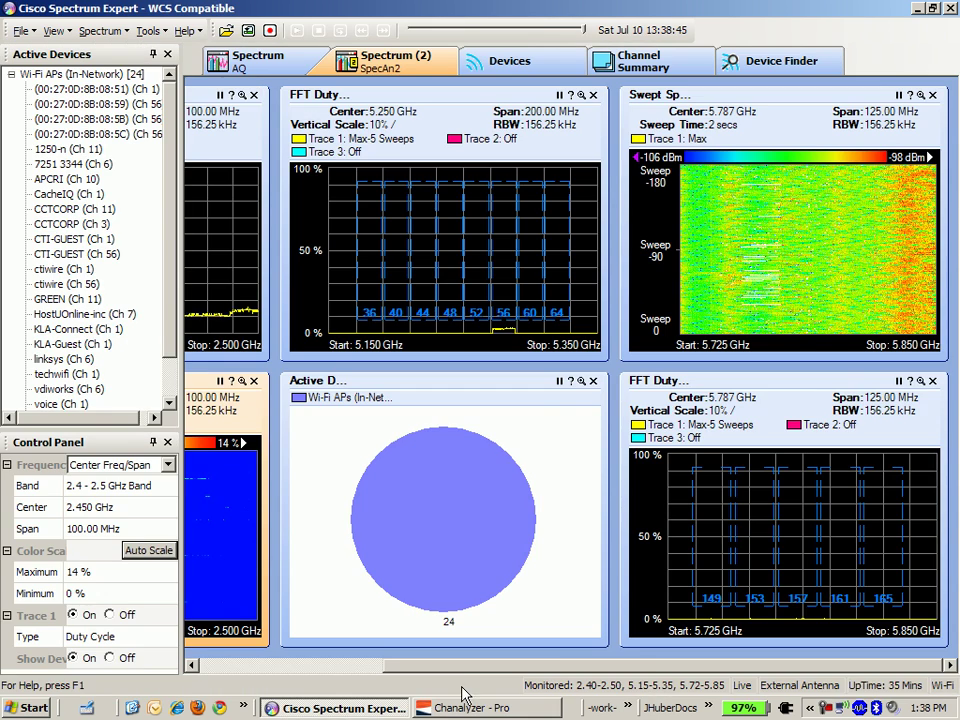
pyautogui.click(500, 714)
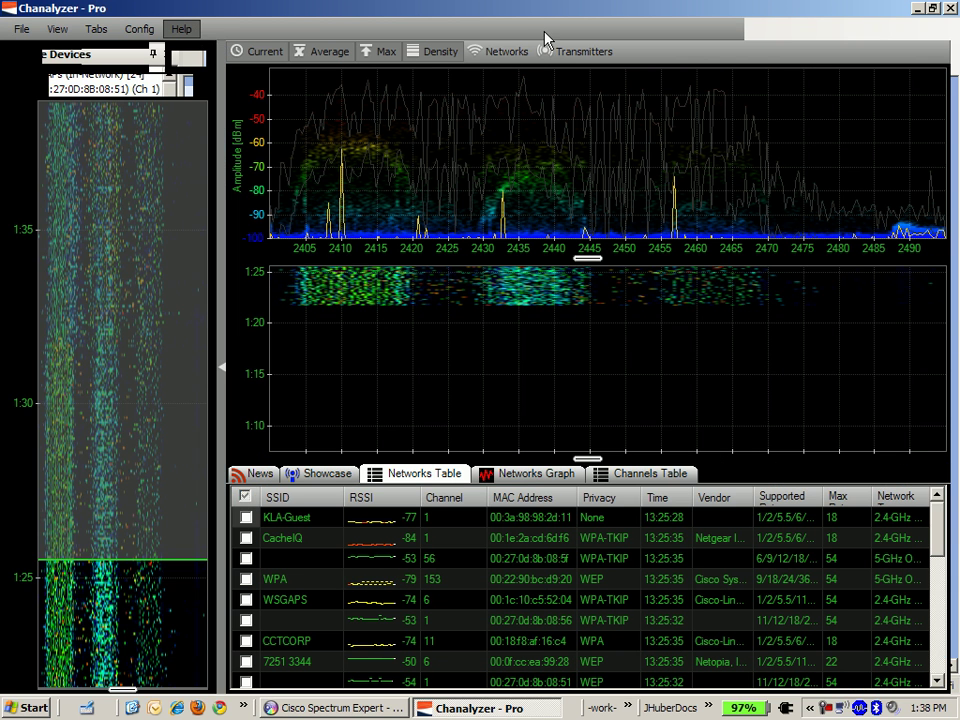
# Step: Reopen the Report Builder, add a Density View snapshot, and close the Report Header form without changes
pyautogui.click(54, 30)
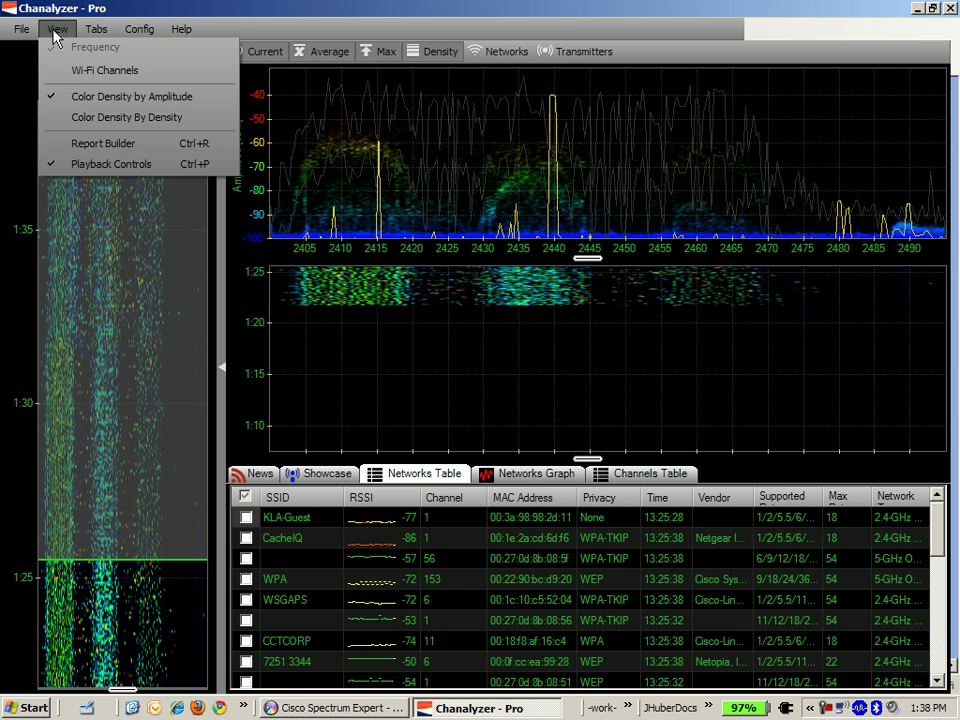
pyautogui.click(123, 146)
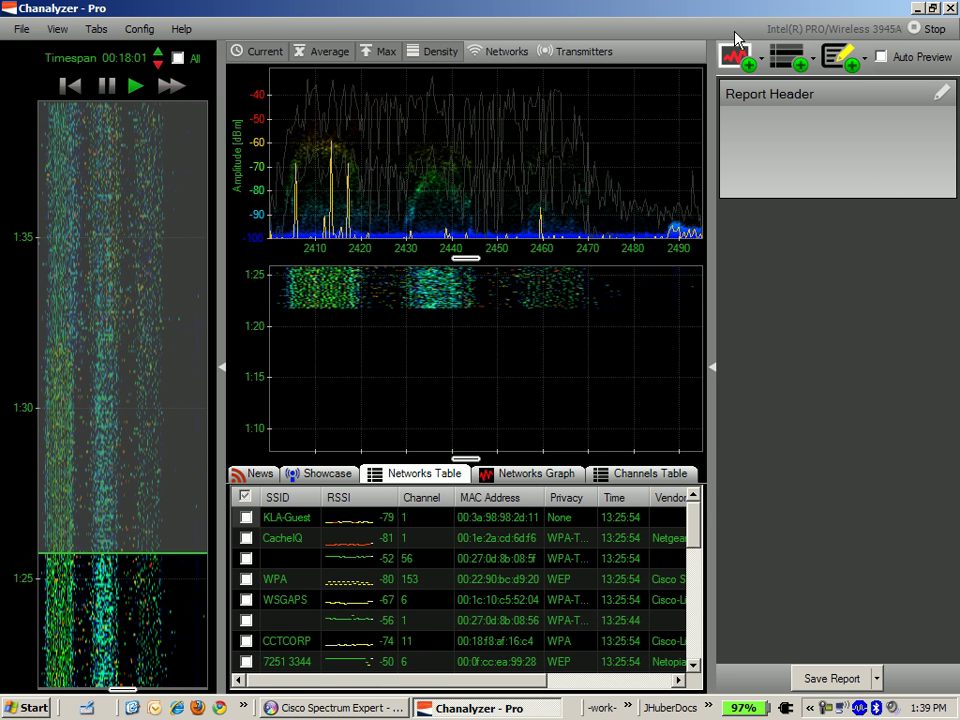
pyautogui.click(737, 56)
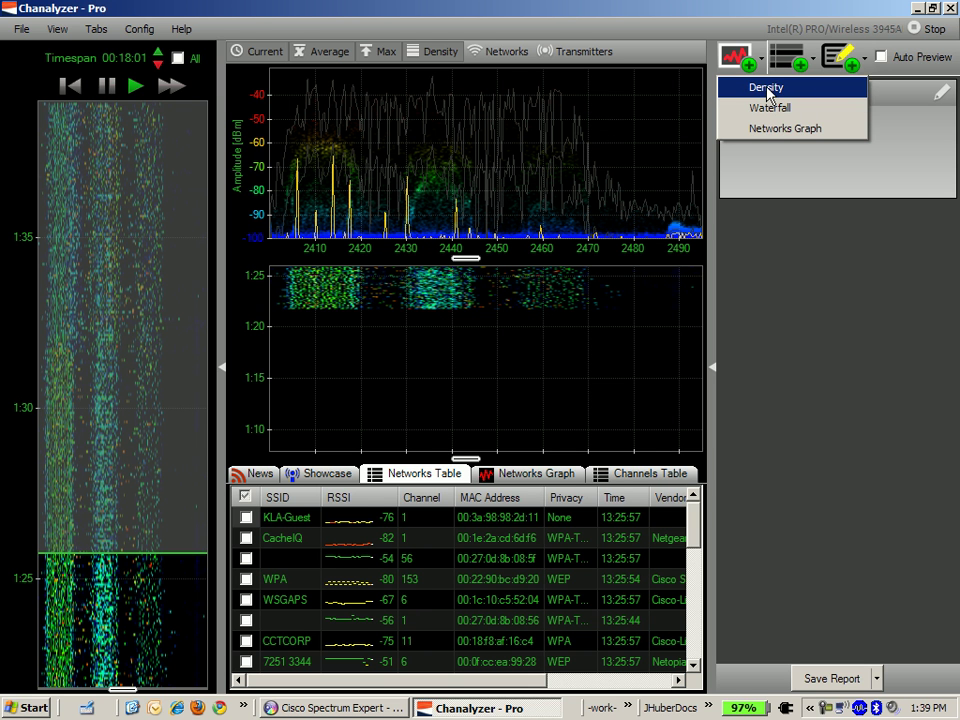
pyautogui.click(767, 91)
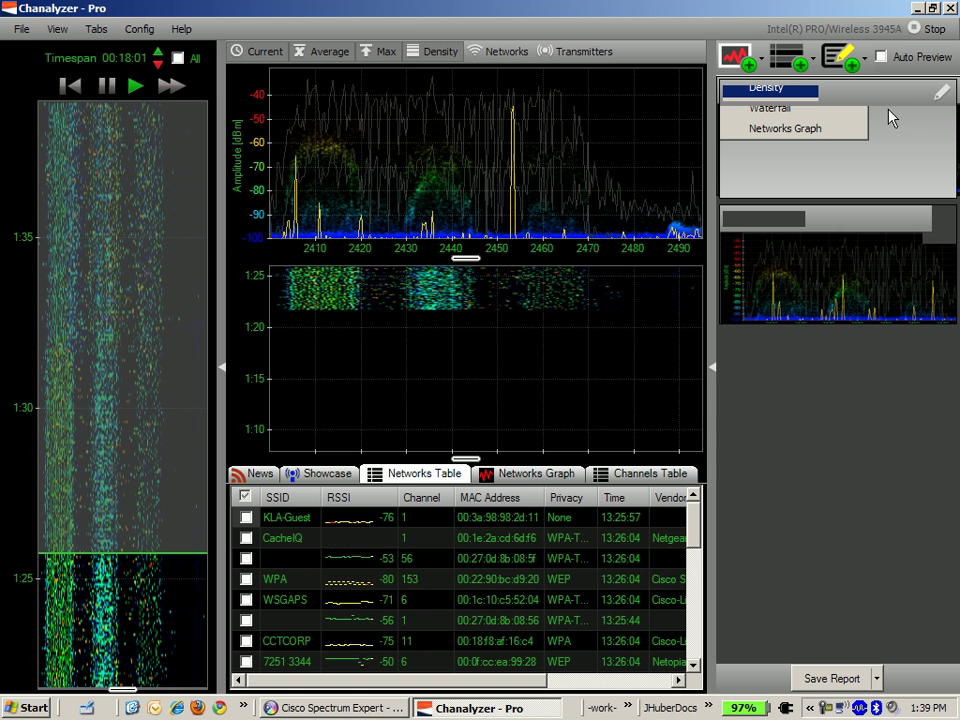
pyautogui.click(941, 97)
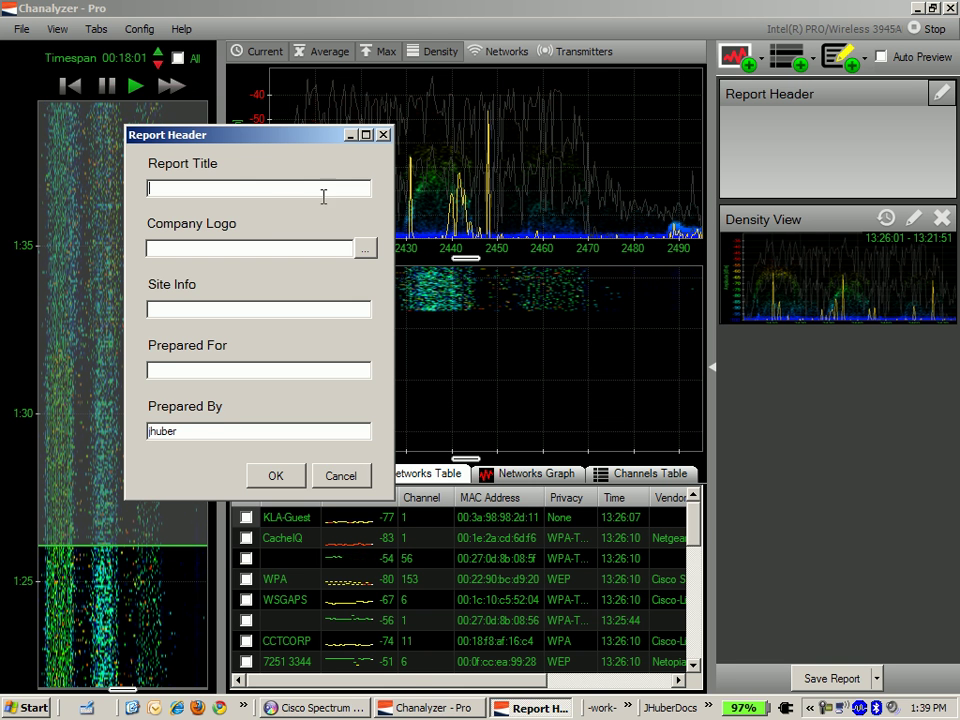
pyautogui.click(384, 135)
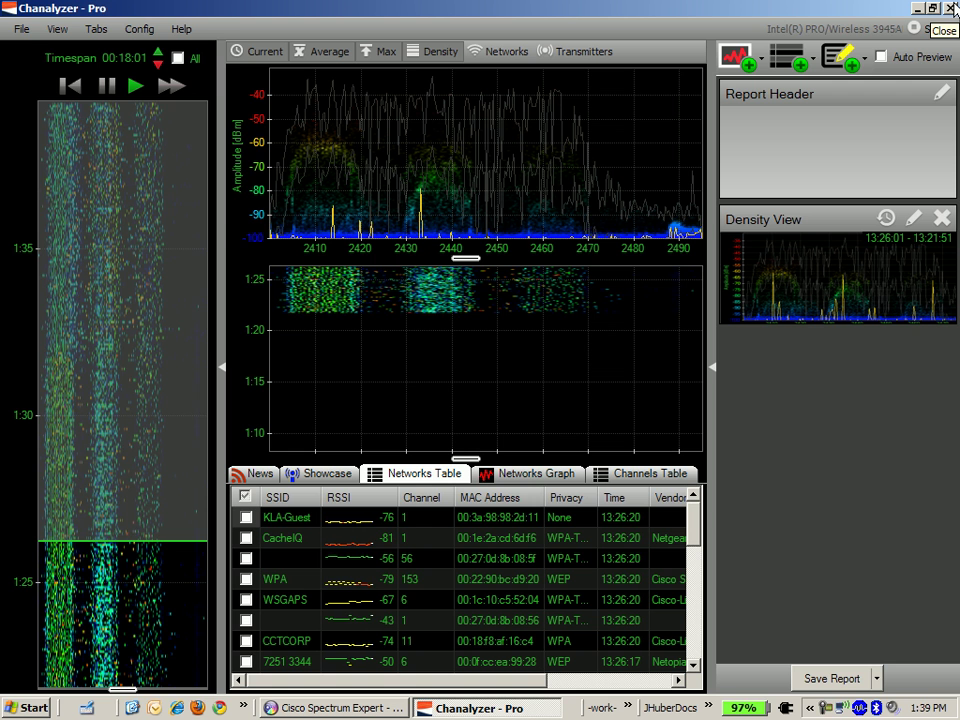
# Step: Close Chanalyzer Pro and launch Chanalyzer 3.4 from its desktop icon
pyautogui.click(948, 8)
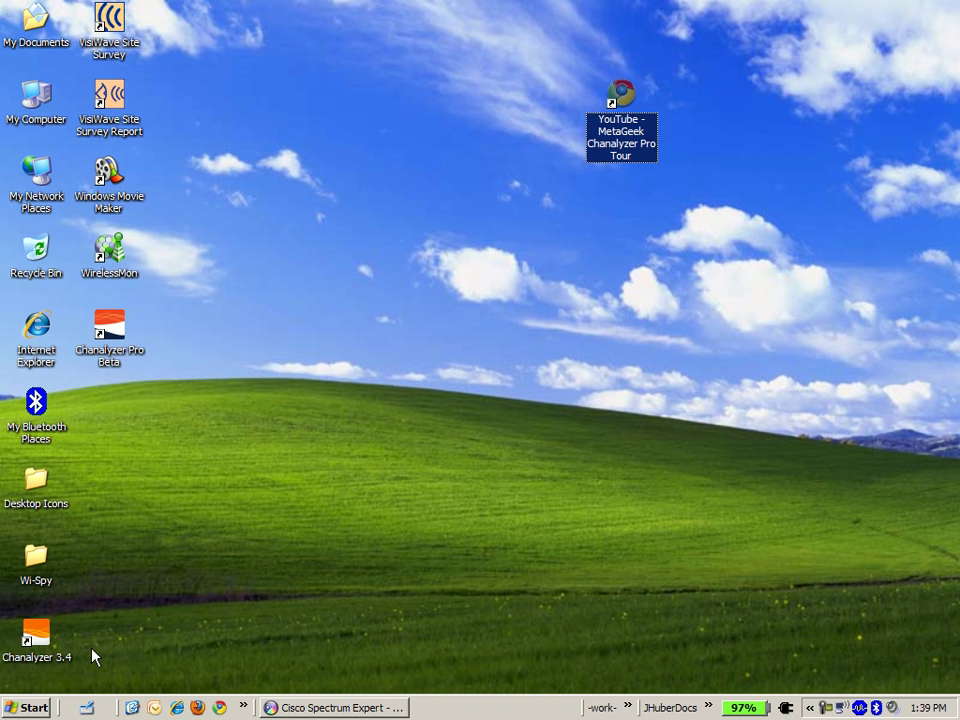
pyautogui.doubleClick(40, 640)
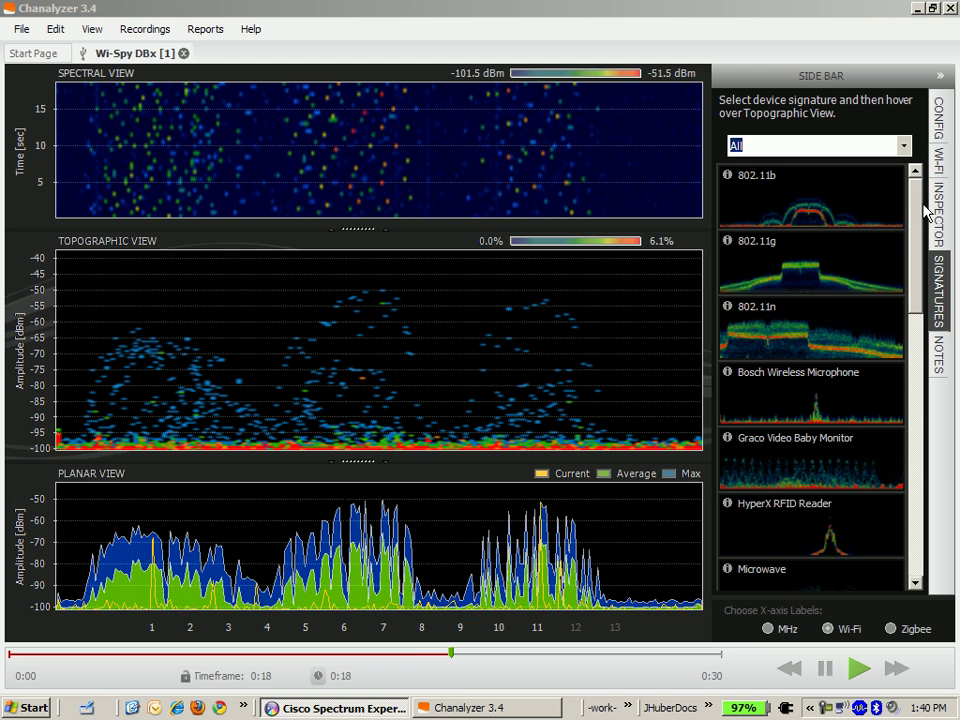
pyautogui.moveTo(921, 208); pyautogui.dragTo(917, 369)
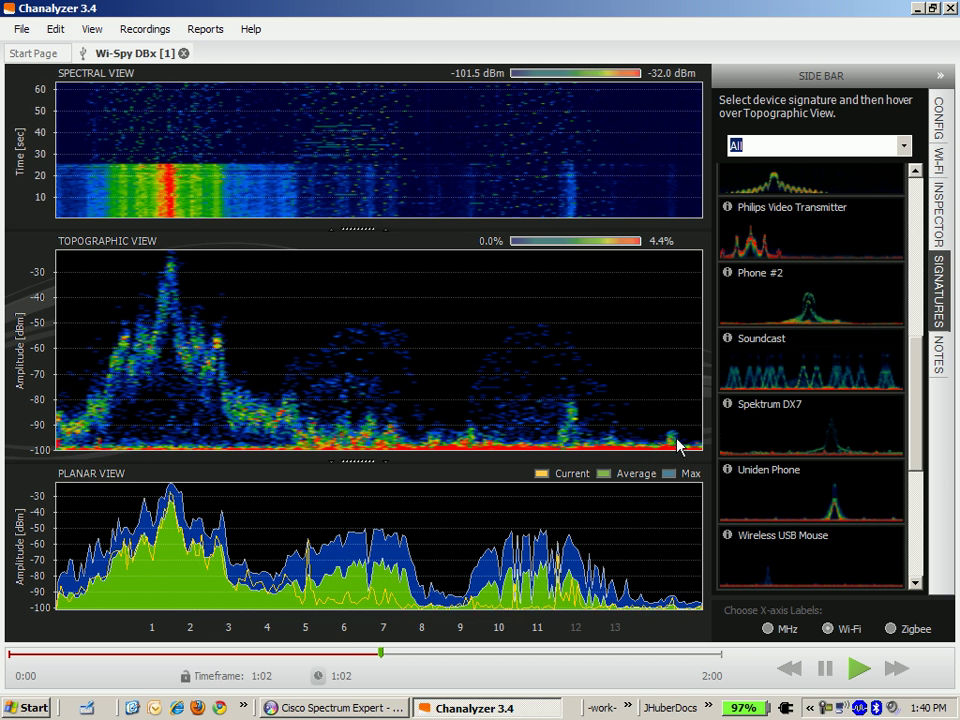
pyautogui.moveTo(916, 387); pyautogui.dragTo(922, 476)
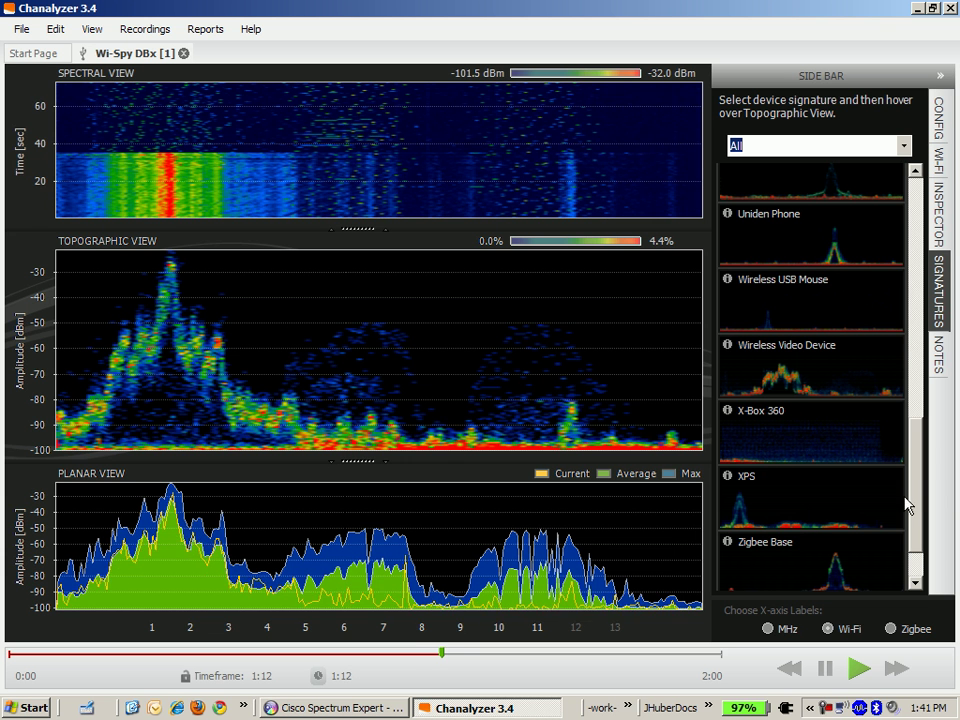
pyautogui.moveTo(920, 500); pyautogui.dragTo(918, 560)
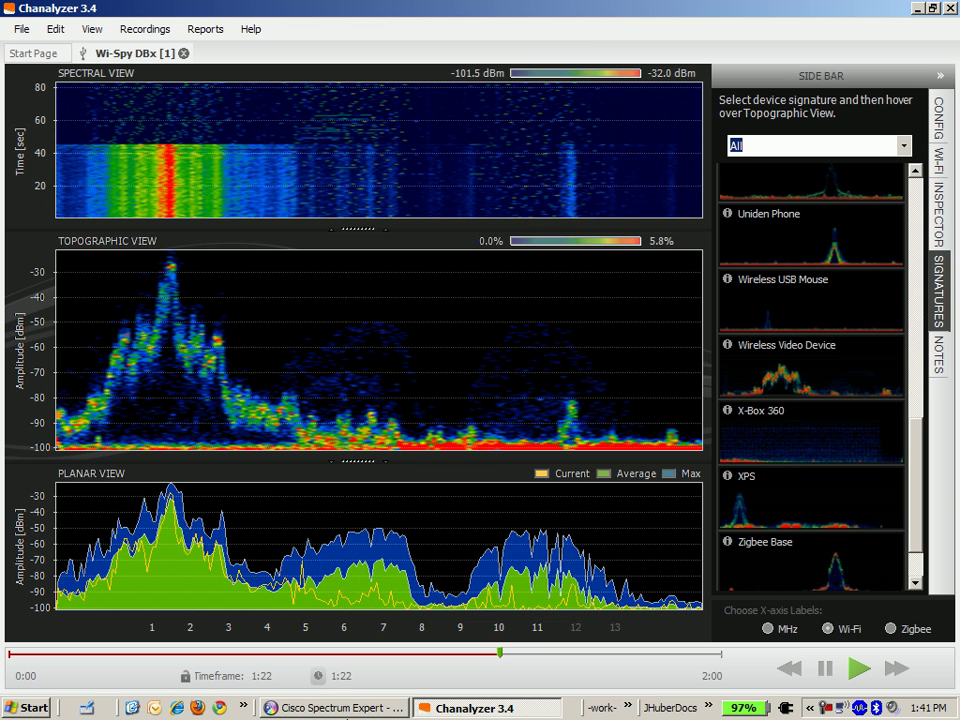
# Step: Check Spectrum Expert's Devices table for the analog video device at 2414.57 MHz, then return to Chanalyzer 3.4
pyautogui.click(333, 707)
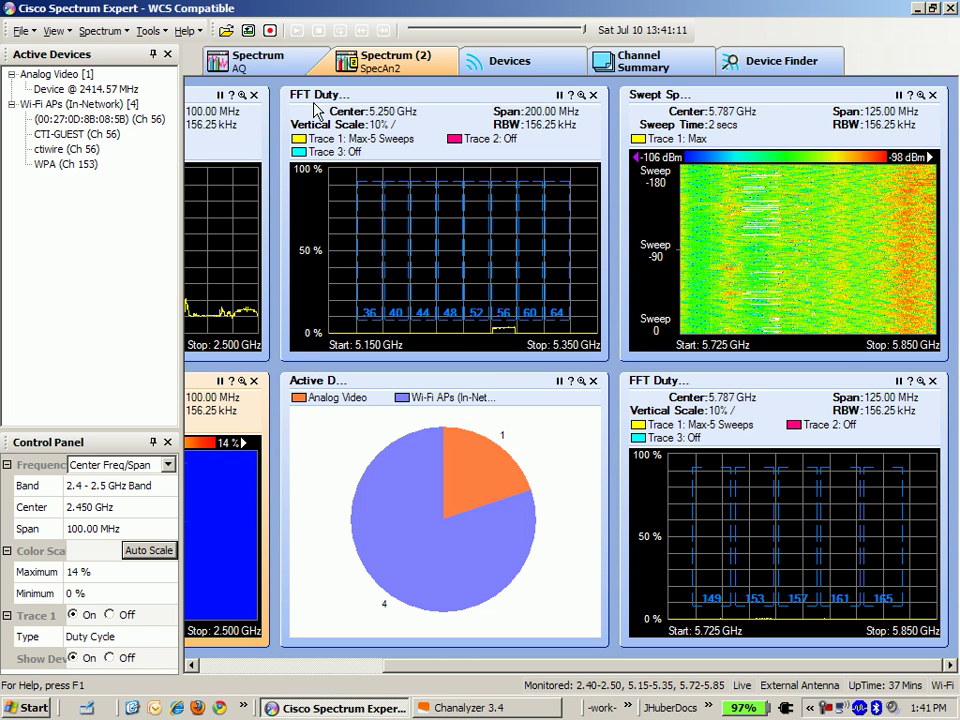
pyautogui.click(214, 665)
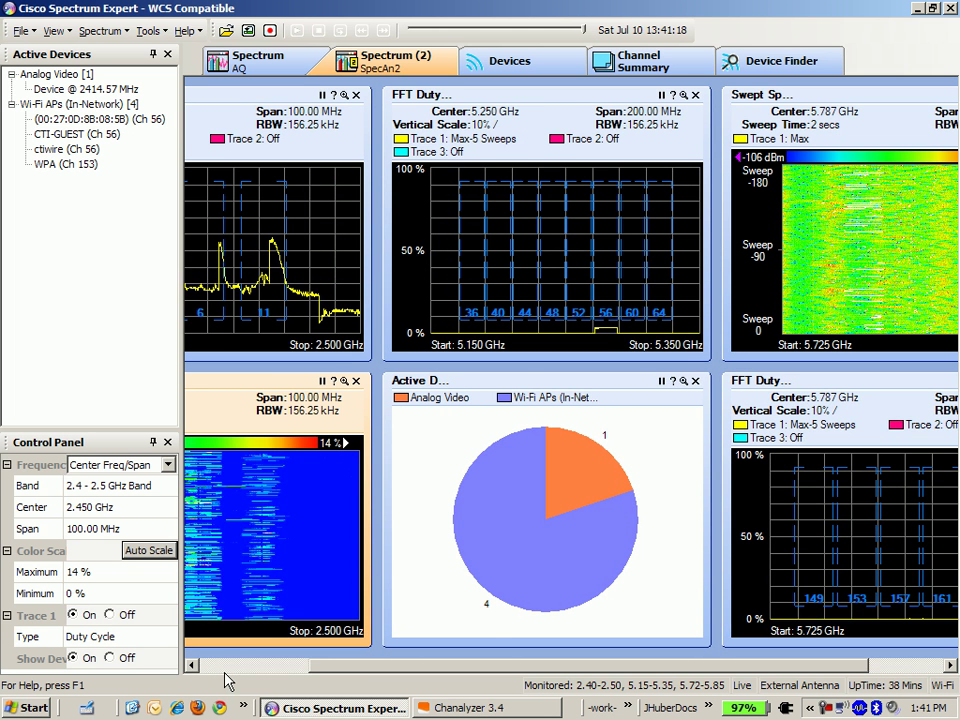
pyautogui.click(225, 666)
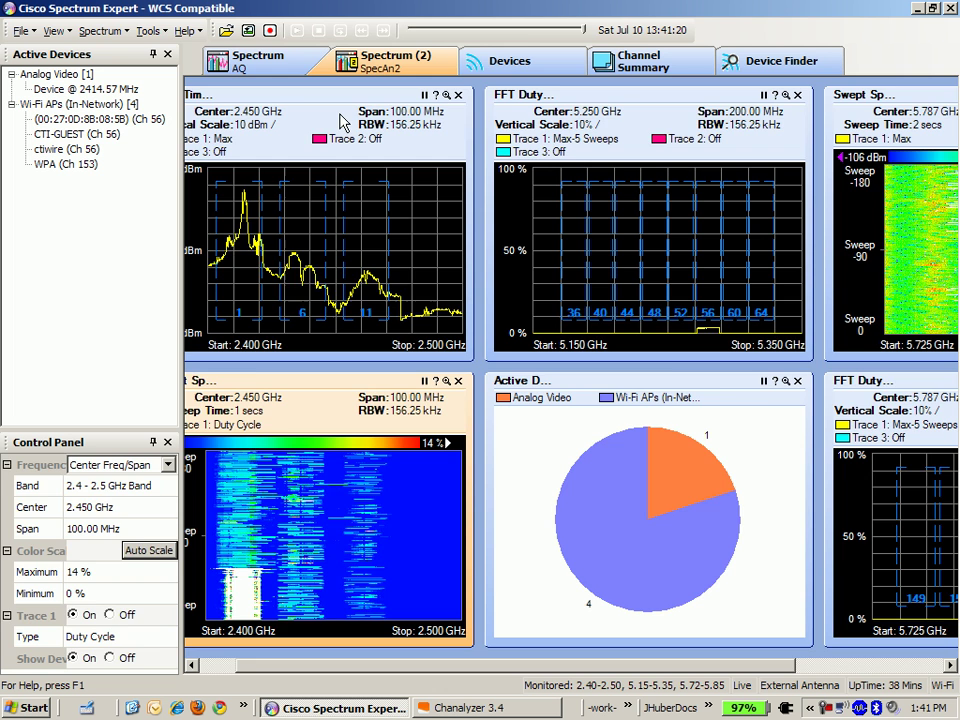
pyautogui.click(497, 66)
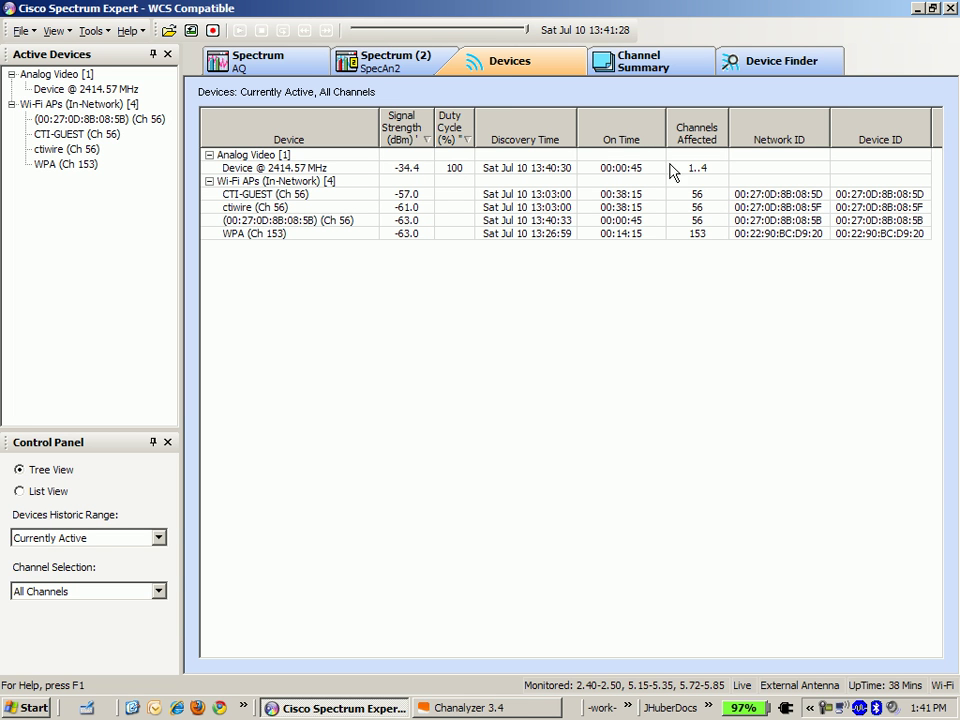
pyautogui.click(516, 712)
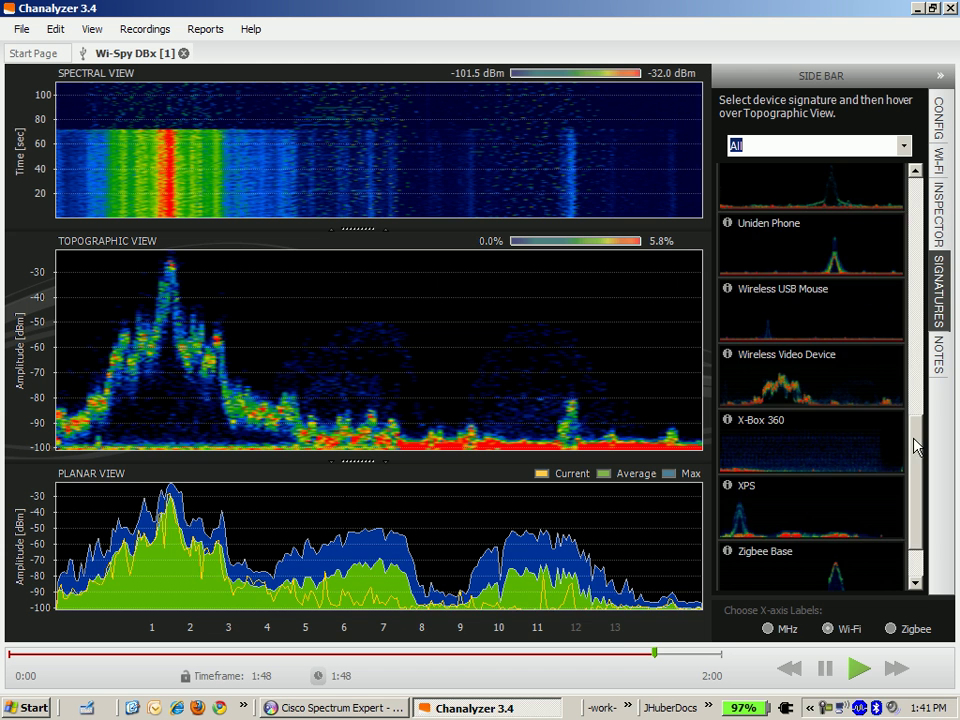
# Step: Compare the channel 8–9 burst in Chanalyzer 3.4 with Spectrum Expert's microwave oven at -55.0 dBm
pyautogui.scroll(5, 915, 381)
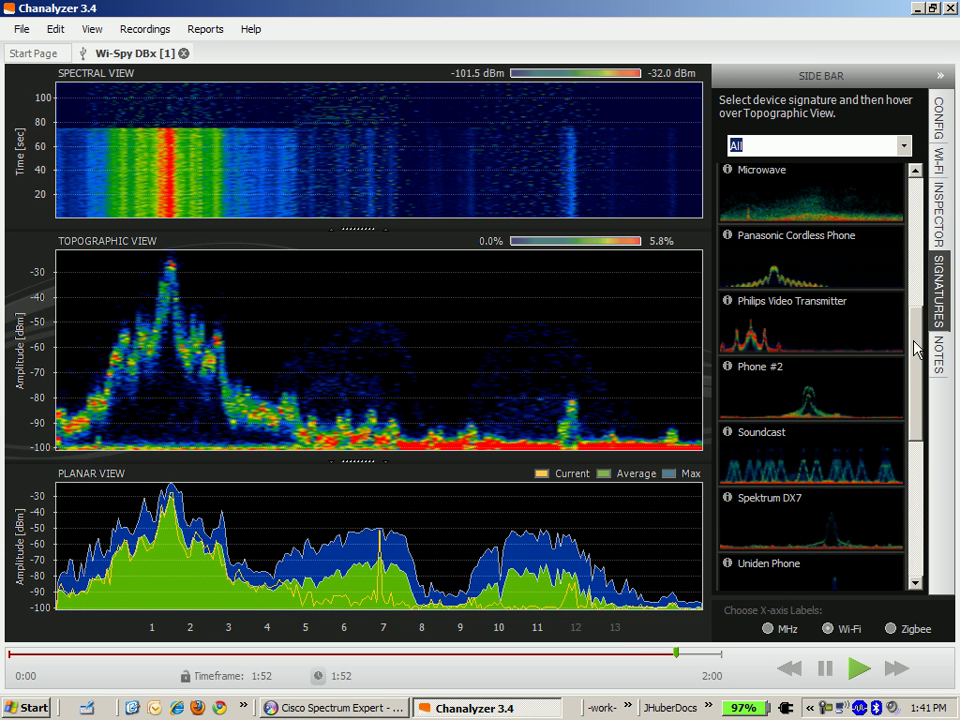
pyautogui.scroll(-3, 918, 381)
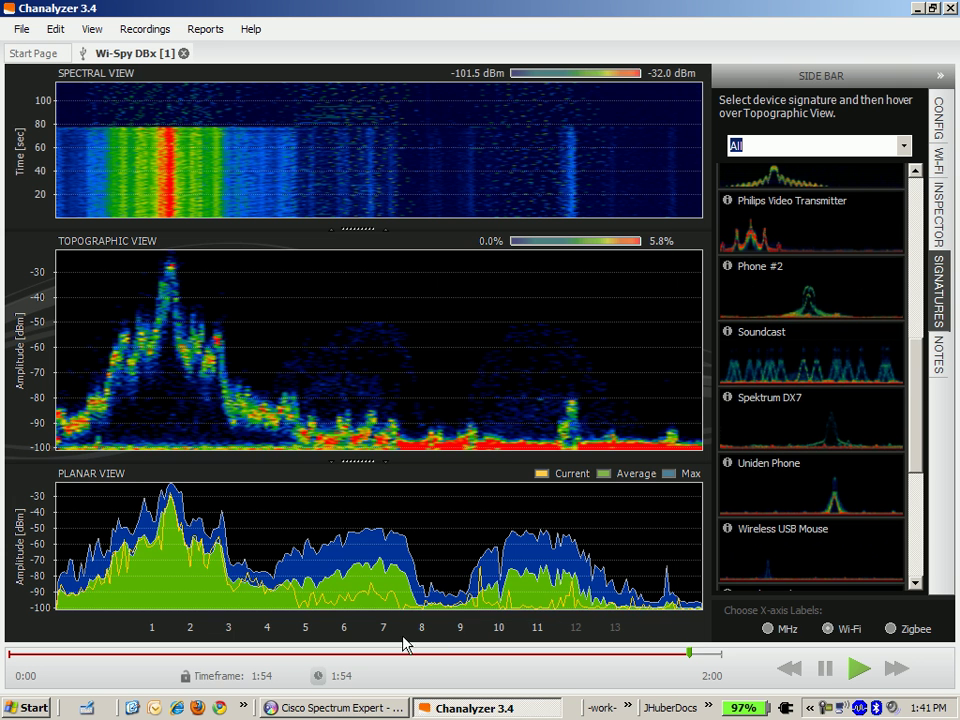
pyautogui.click(380, 706)
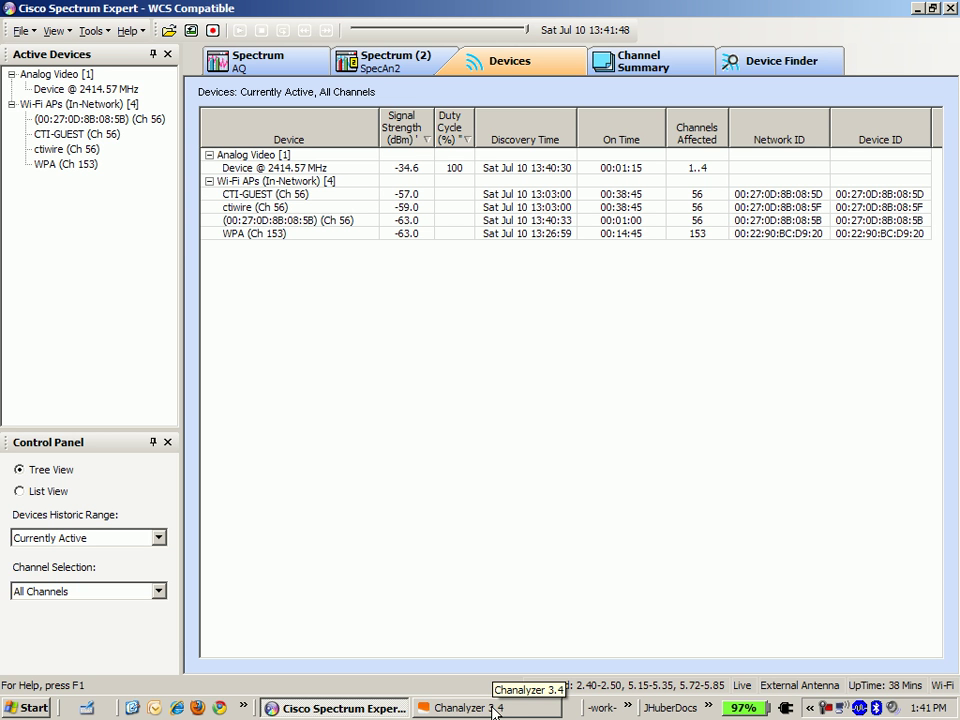
pyautogui.click(492, 710)
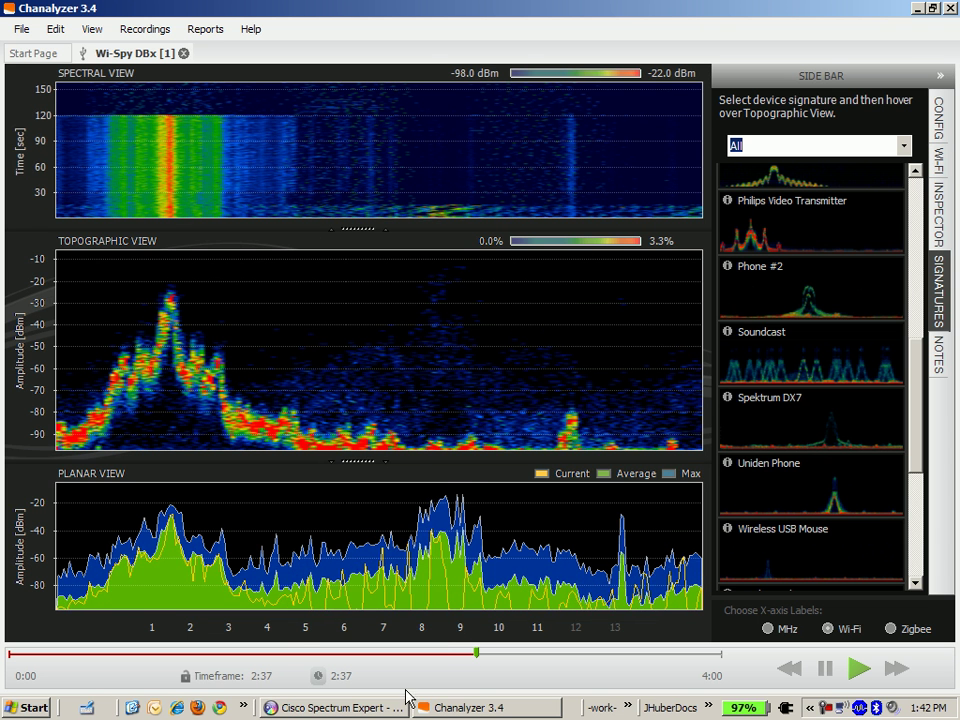
pyautogui.click(376, 707)
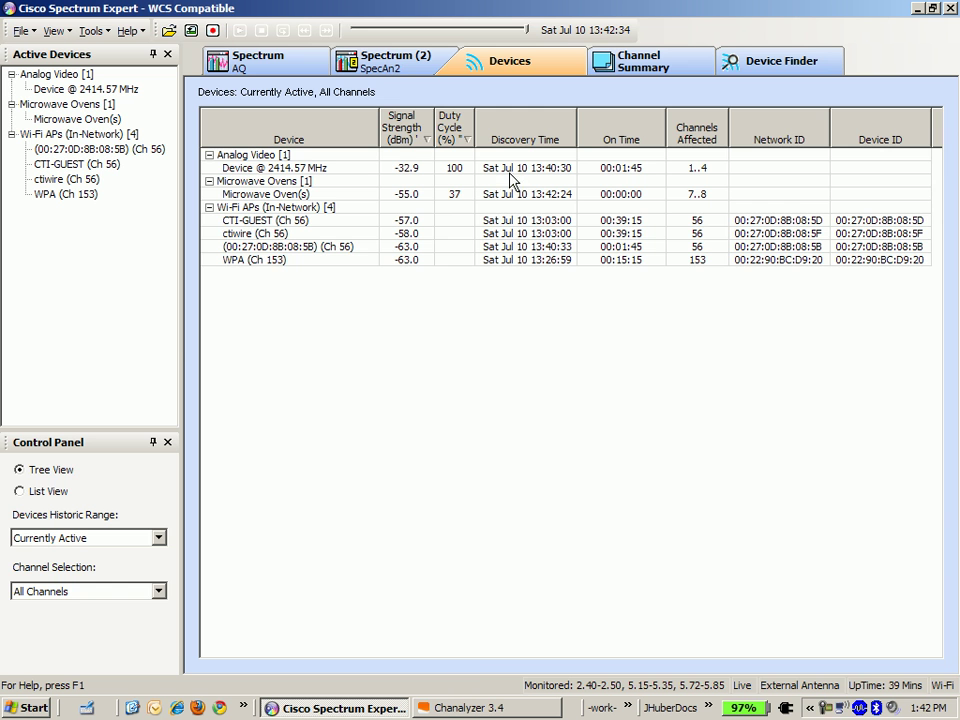
# Step: Maximize the Spectrum (2) tab's 2.4 GHz swept spectrogram, then bring Chanalyzer 3.4 back to the front
pyautogui.click(418, 68)
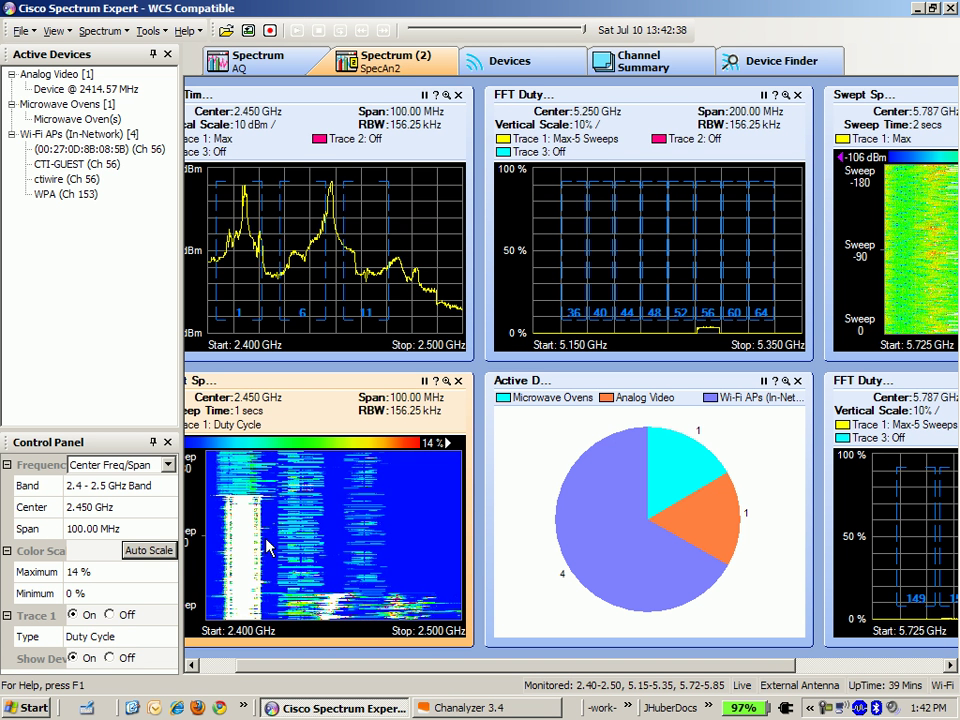
pyautogui.moveTo(248, 600)
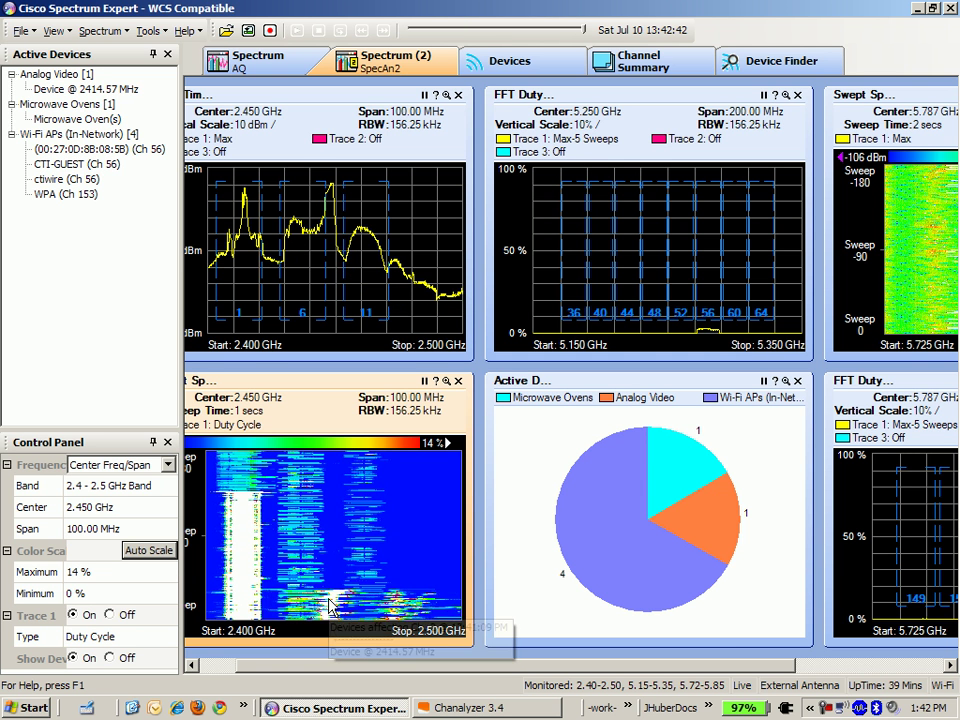
pyautogui.doubleClick(324, 393)
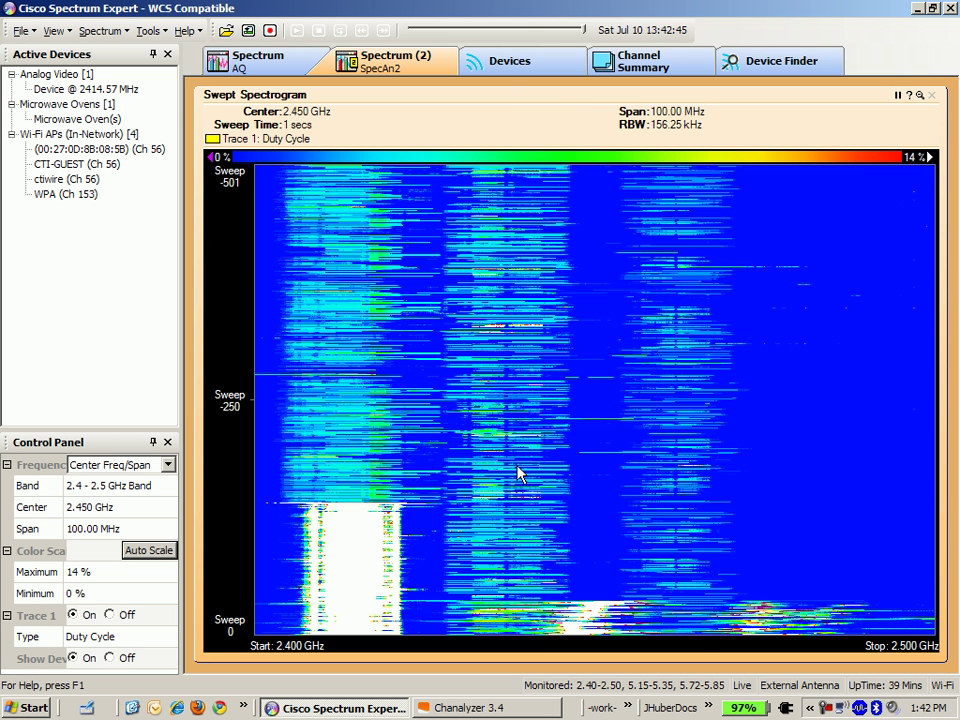
pyautogui.click(502, 707)
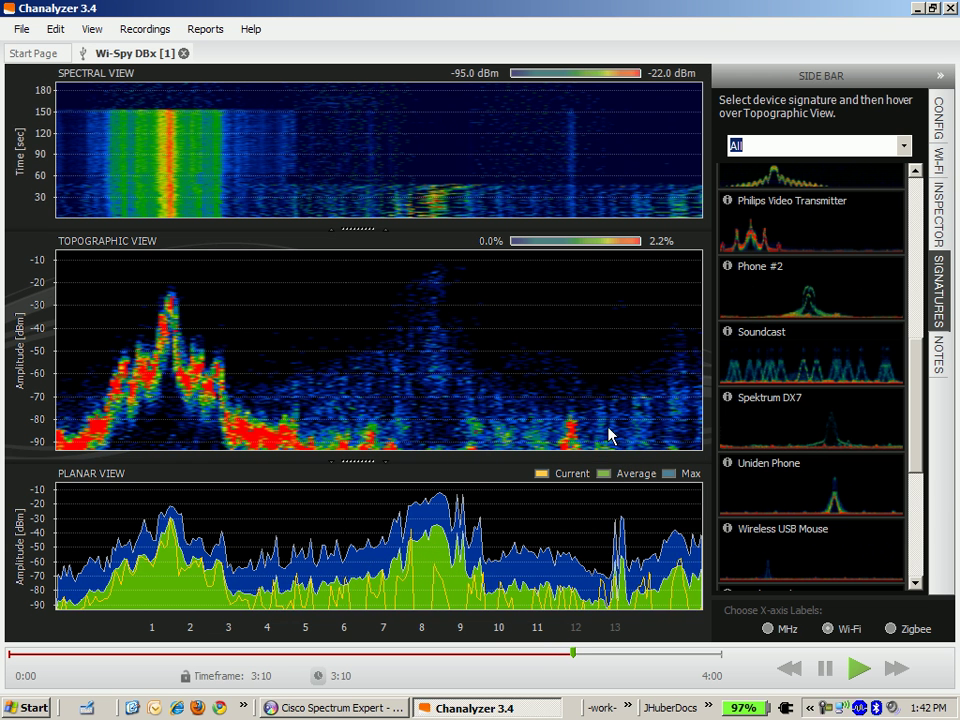
# Step: Save and close the Chanalyzer 3.4 recording, then zoom the Pro spectrum to roughly 2464–2471 MHz
pyautogui.click(951, 8)
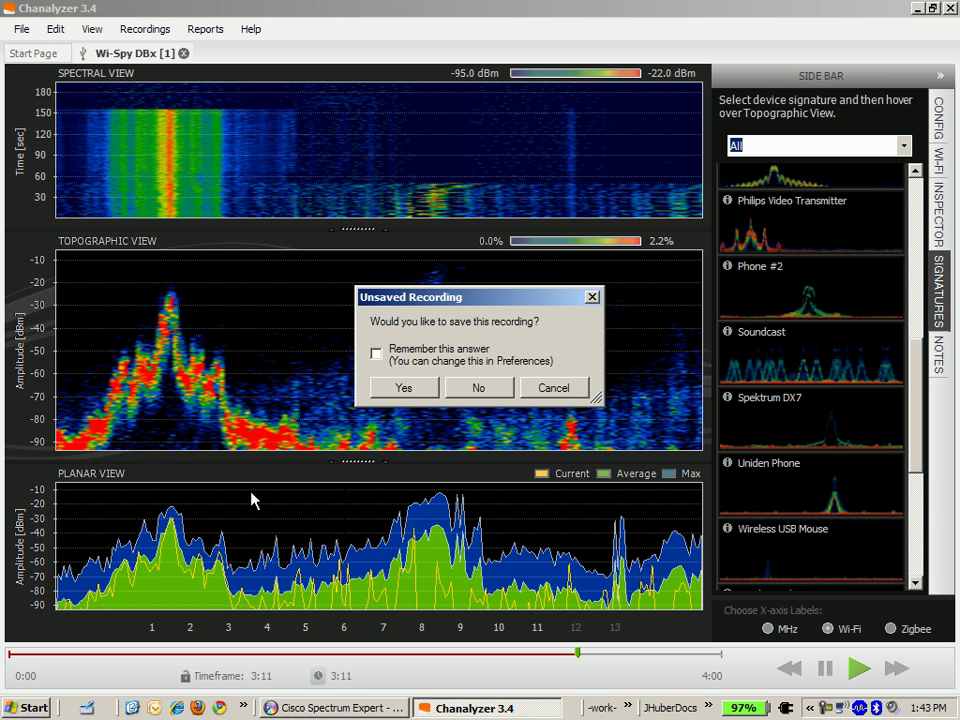
pyautogui.click(420, 387)
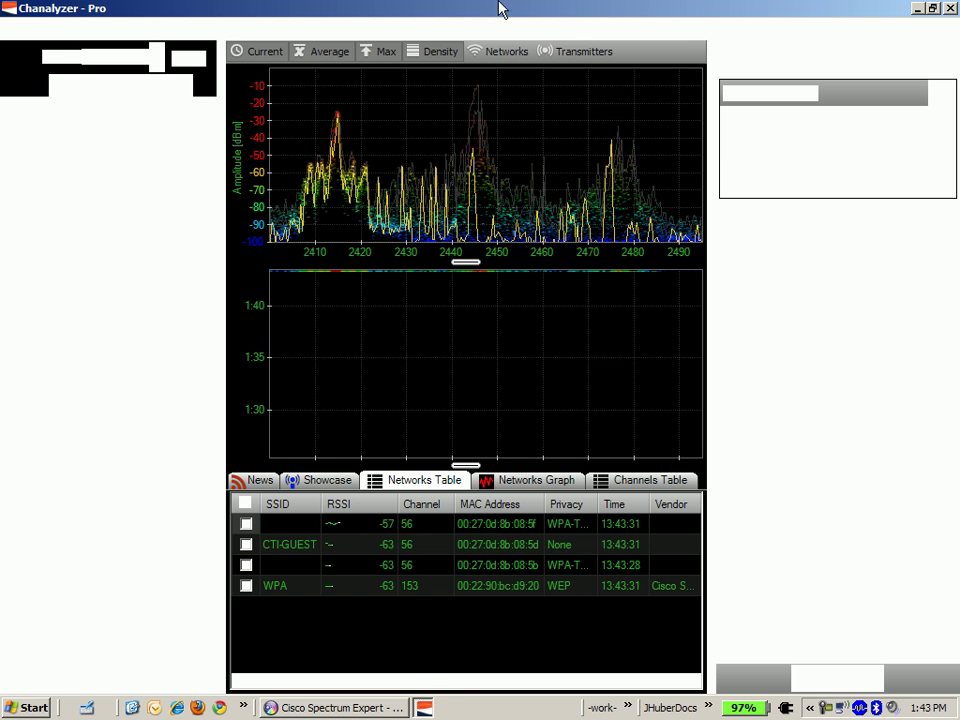
pyautogui.moveTo(537, 181); pyautogui.dragTo(677, 245)
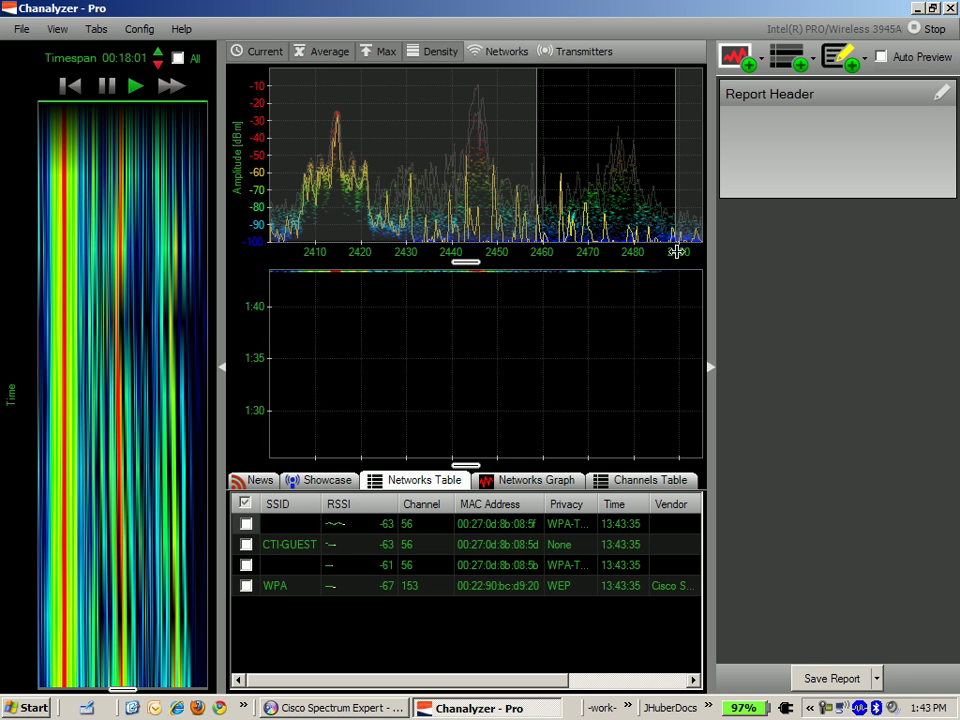
pyautogui.rightClick(677, 251)
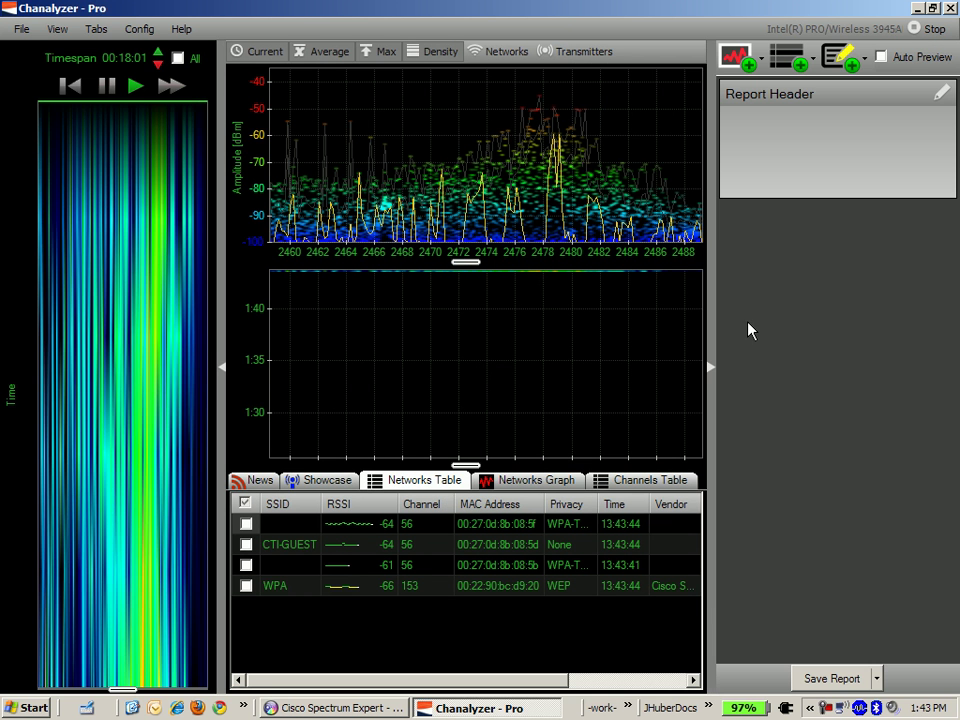
pyautogui.moveTo(345, 212); pyautogui.dragTo(437, 229)
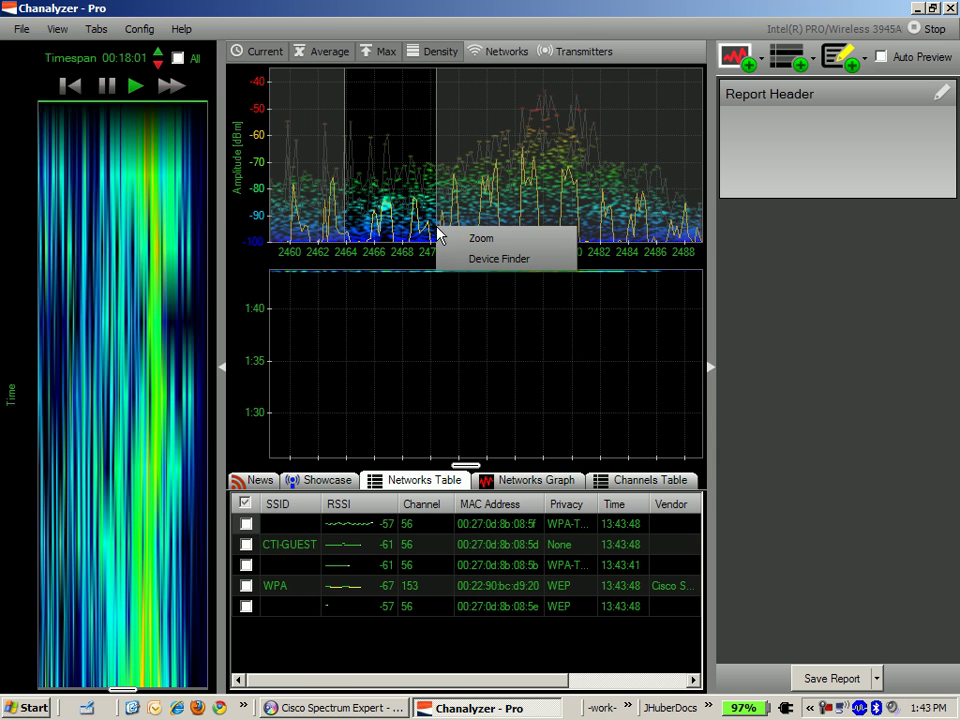
pyautogui.click(472, 243)
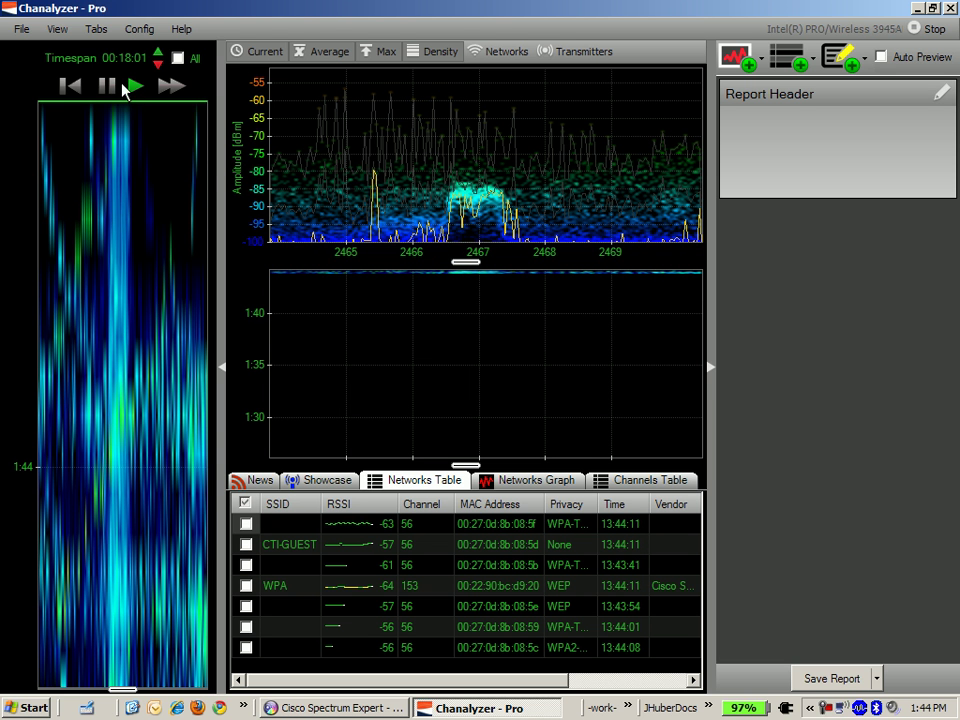
# Step: Label the frequency axis with Wi-Fi channels, then switch to Cisco Spectrum Expert
pyautogui.click(52, 29)
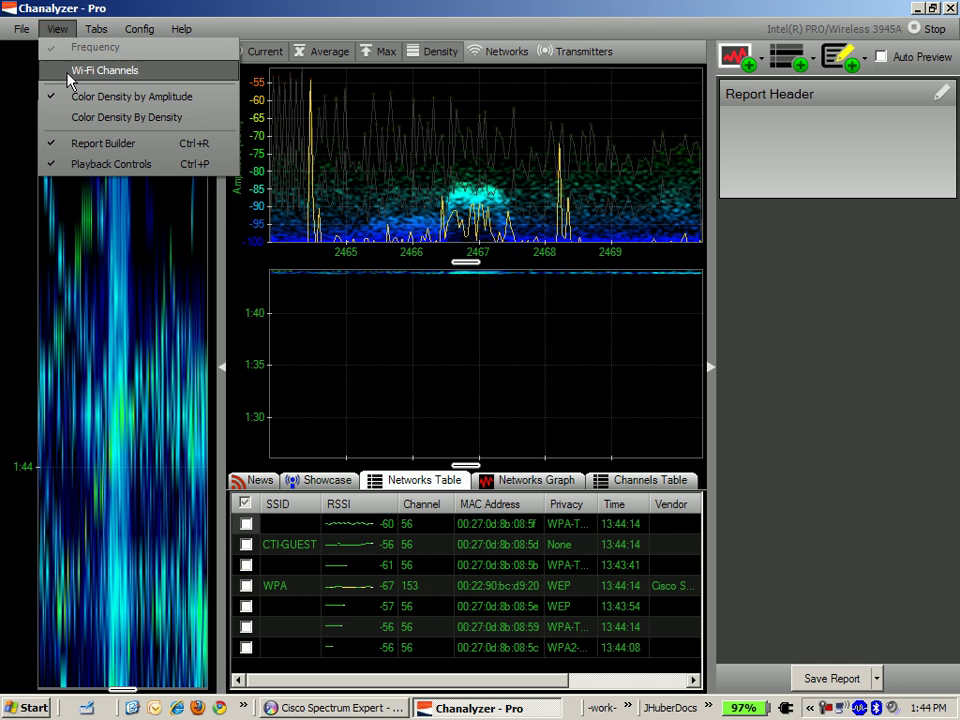
pyautogui.click(75, 70)
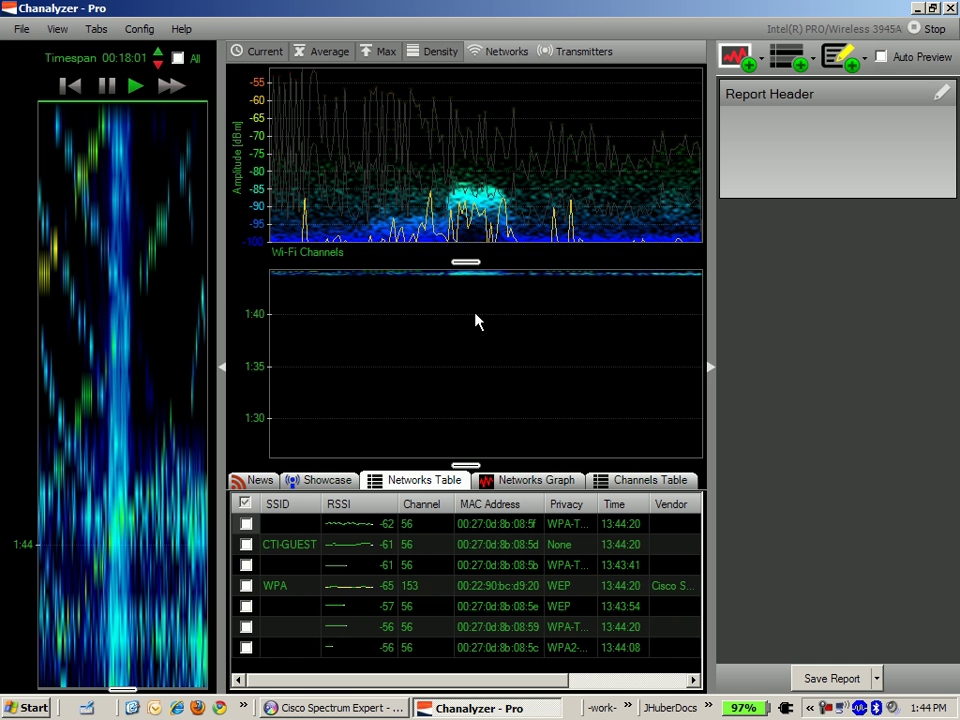
pyautogui.click(356, 707)
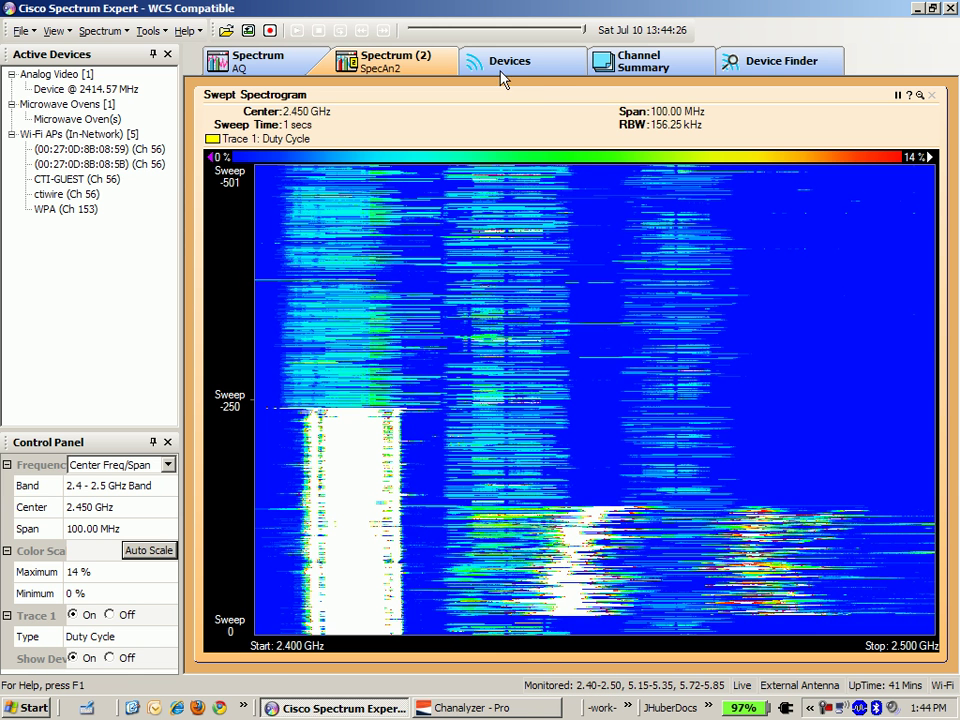
# Step: View the Devices tab with analog video and five Wi-Fi APs, then return to Chanalyzer Pro
pyautogui.click(540, 74)
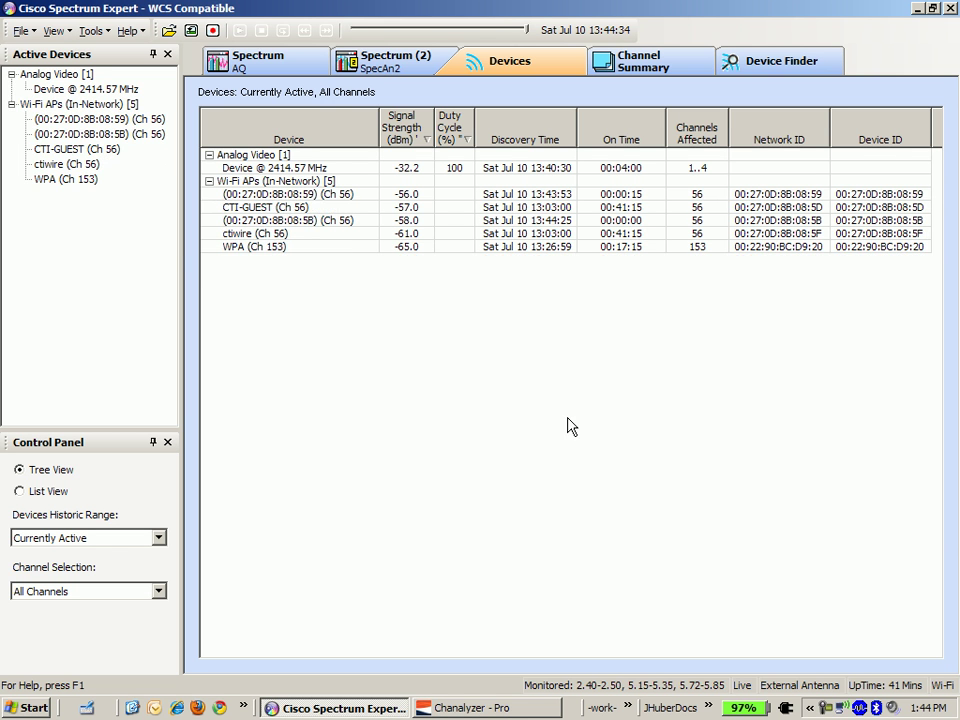
pyautogui.click(517, 711)
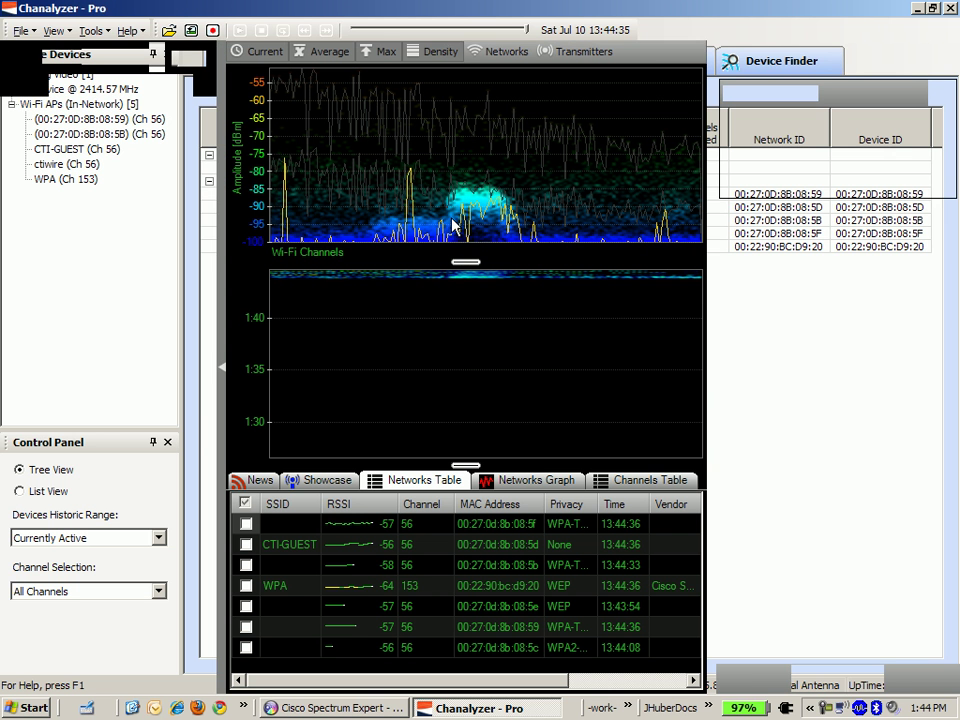